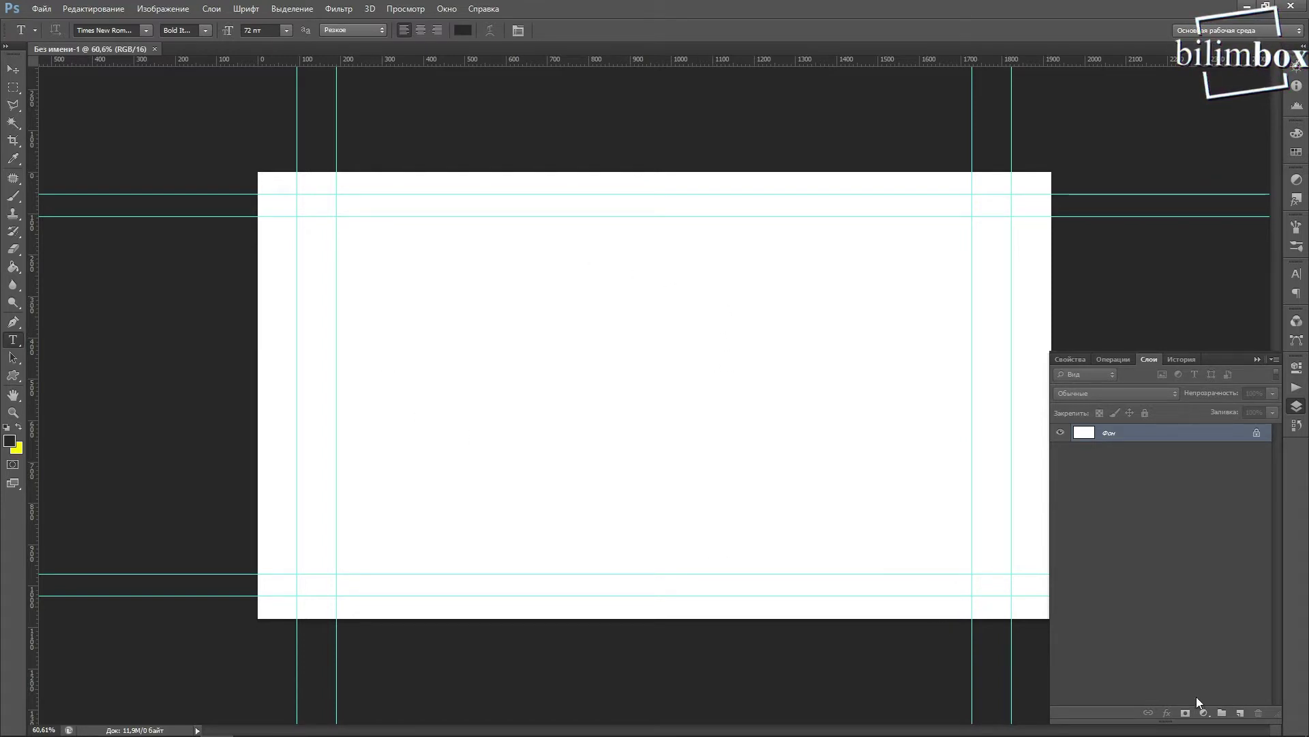
Add a new empty layer and delete the original white background layer
{"action": "left_click", "coordinate": [1240, 714]}
{"action": "left_click_drag", "start_coordinate": [1263, 454], "coordinate": [1259, 713]}
{"action": "left_click_drag", "start_coordinate": [1193, 459], "coordinate": [1260, 716]}
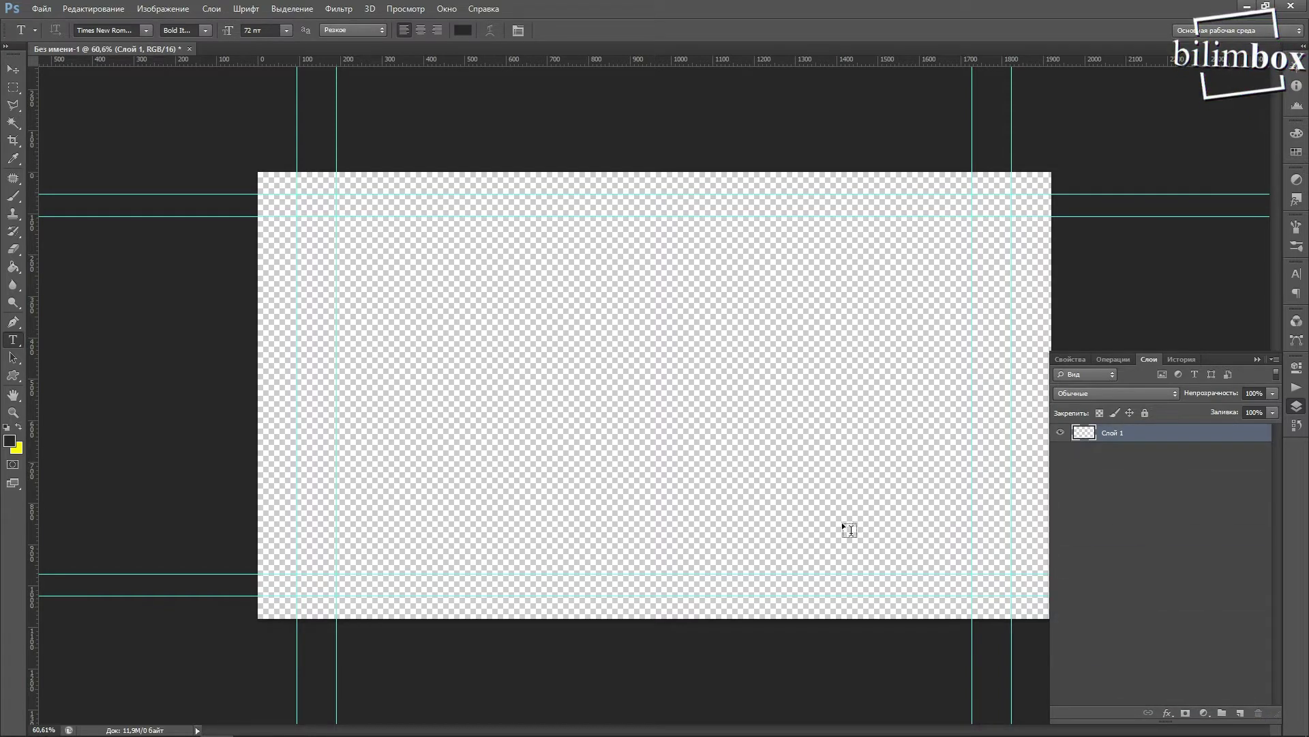
Fill the empty layer with dark grey #282828 using the Paint Bucket
{"action": "left_click", "coordinate": [13, 268]}
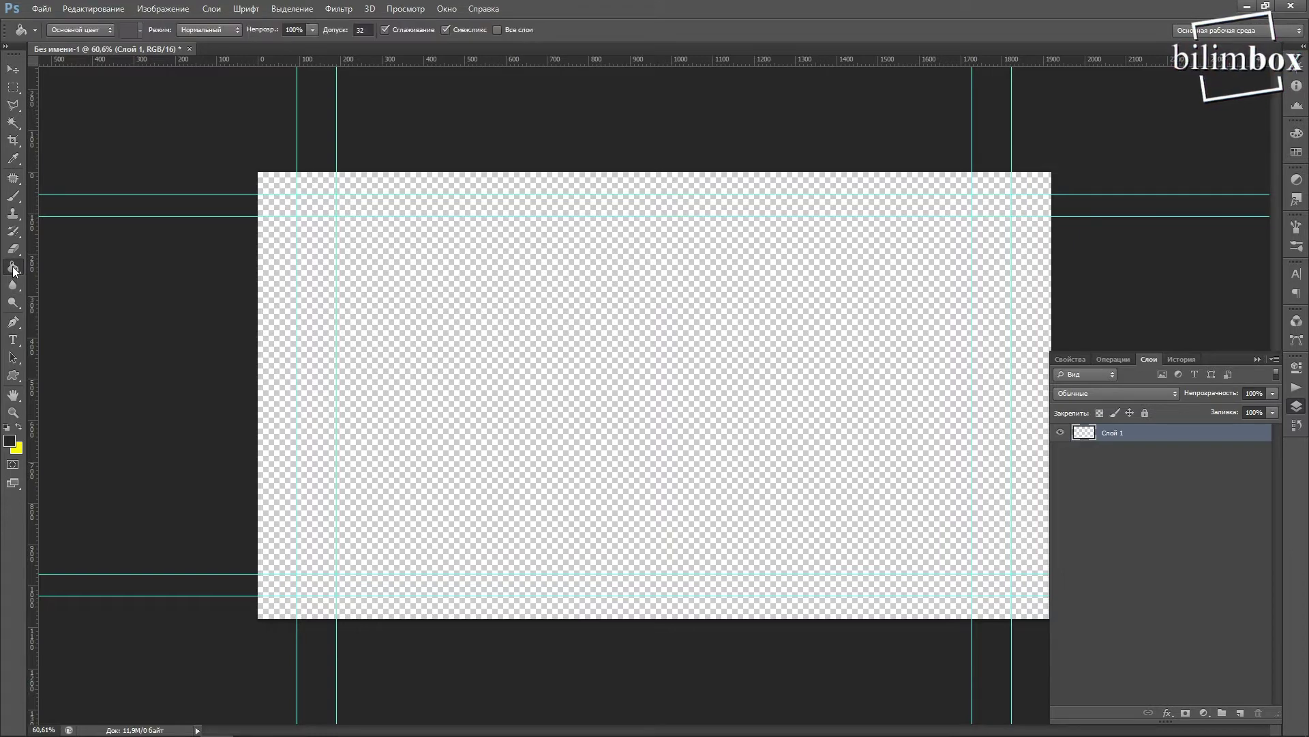
{"action": "left_click", "coordinate": [9, 441]}
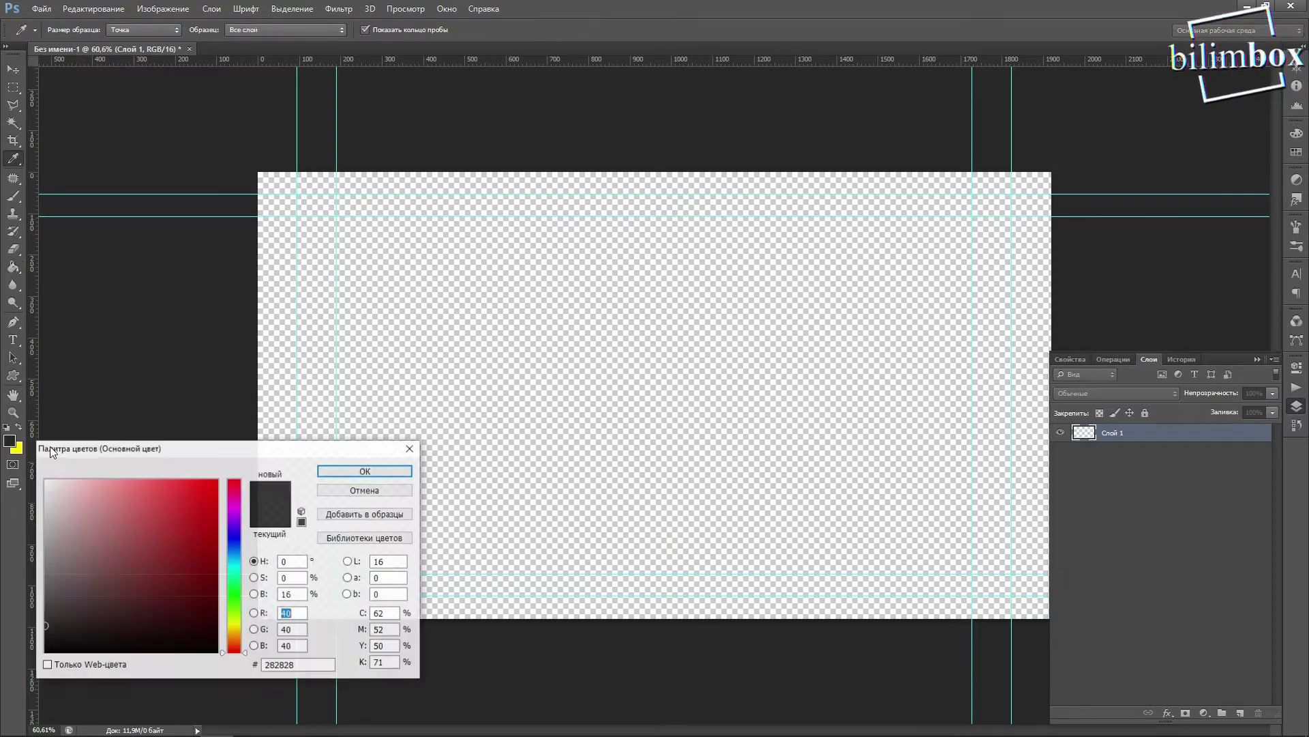
{"action": "left_click", "coordinate": [366, 471]}
{"action": "left_click", "coordinate": [471, 407]}
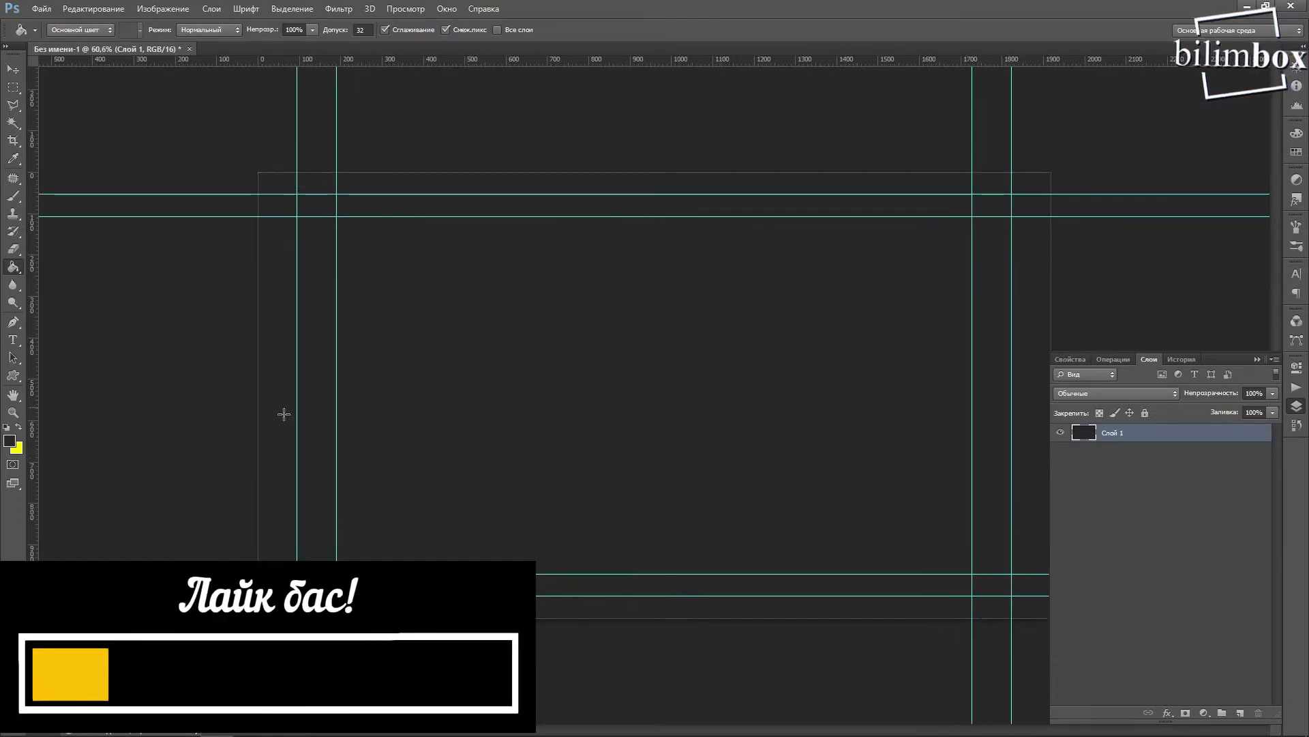
Set the foreground colour to white and fill the whole layer with it using the Paint Bucket
{"action": "left_click", "coordinate": [12, 441]}
{"action": "left_click", "coordinate": [45, 481]}
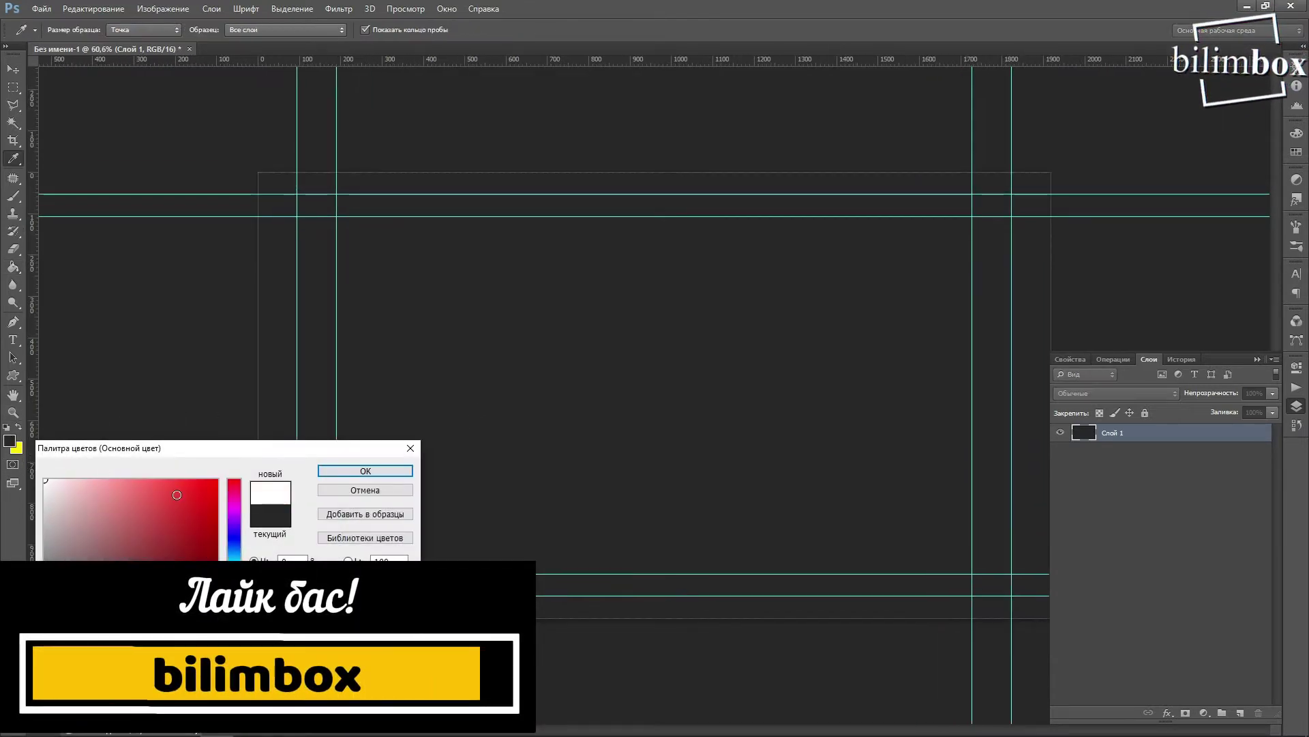
{"action": "left_click", "coordinate": [353, 470]}
{"action": "key", "text": "g"}
{"action": "left_click", "coordinate": [482, 436]}
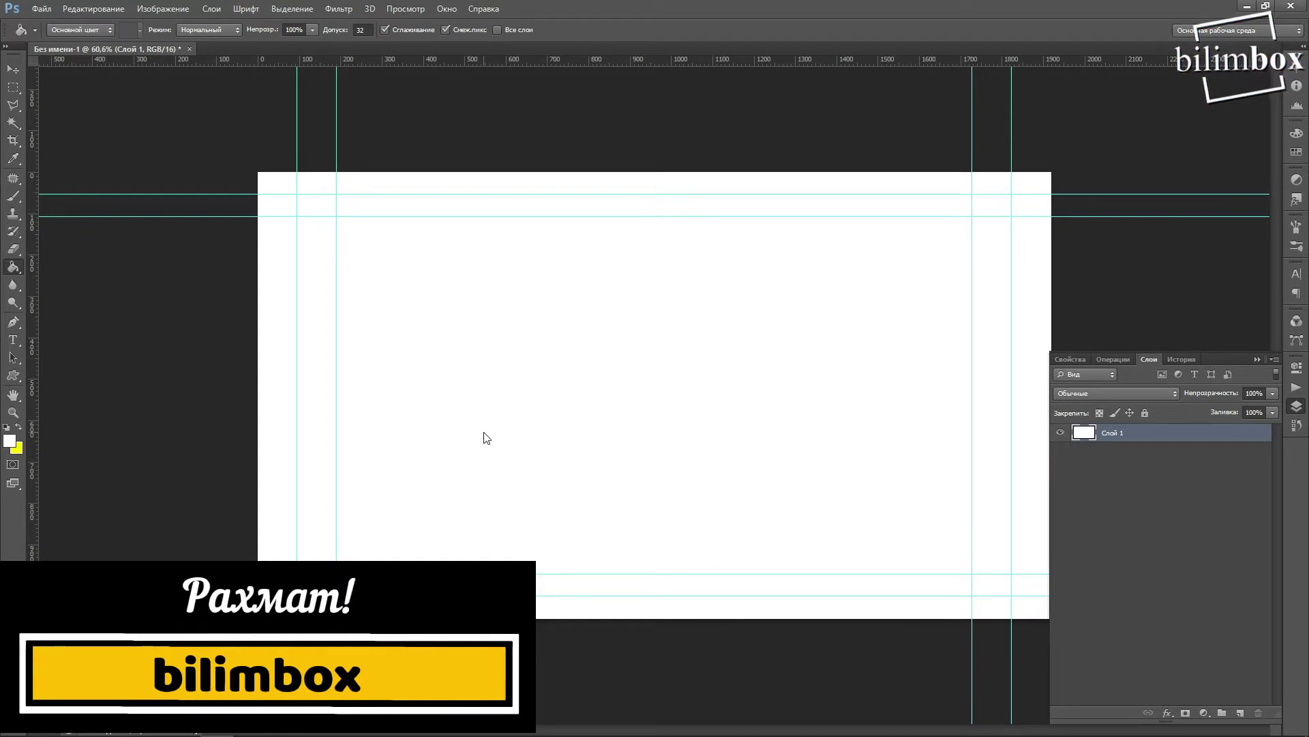
Activate the Type tool and set the foreground colour to dark grey #282828 for the text
{"action": "scroll", "coordinate": [489, 438], "scroll_direction": "down", "scroll_amount": 2}
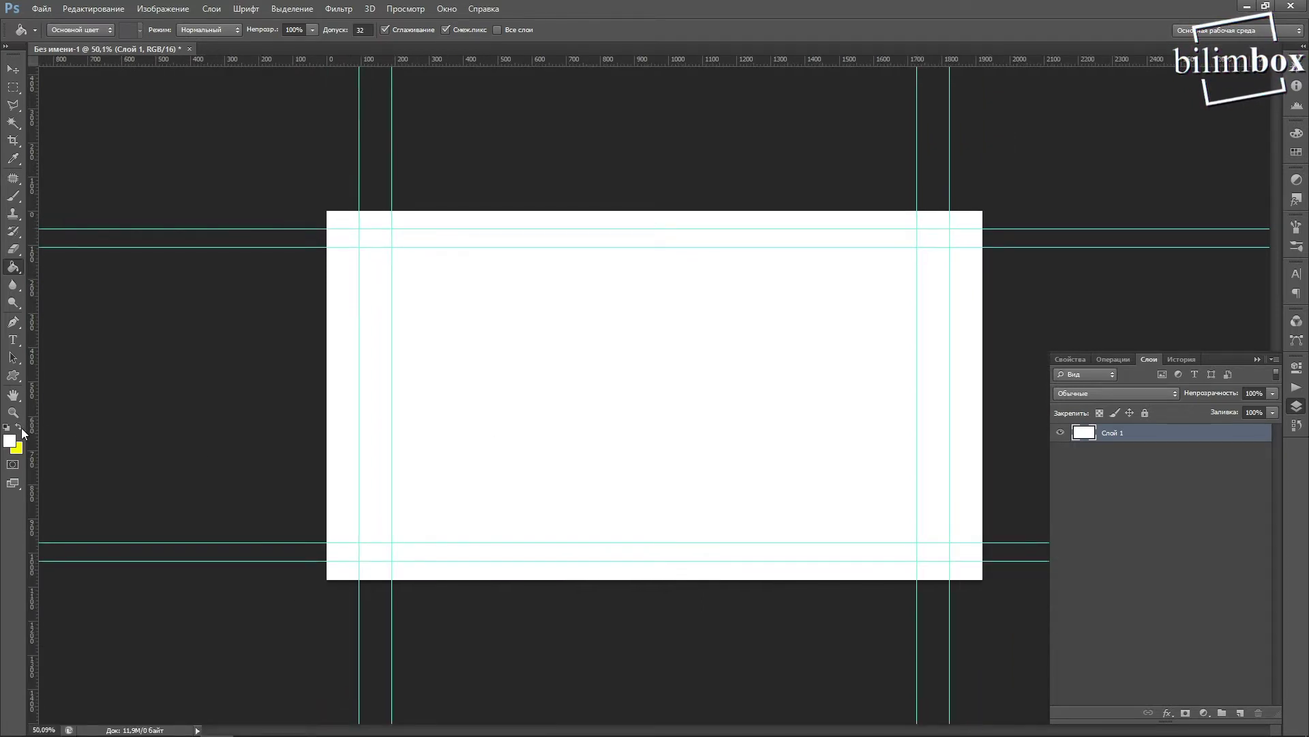
{"action": "key", "text": "t"}
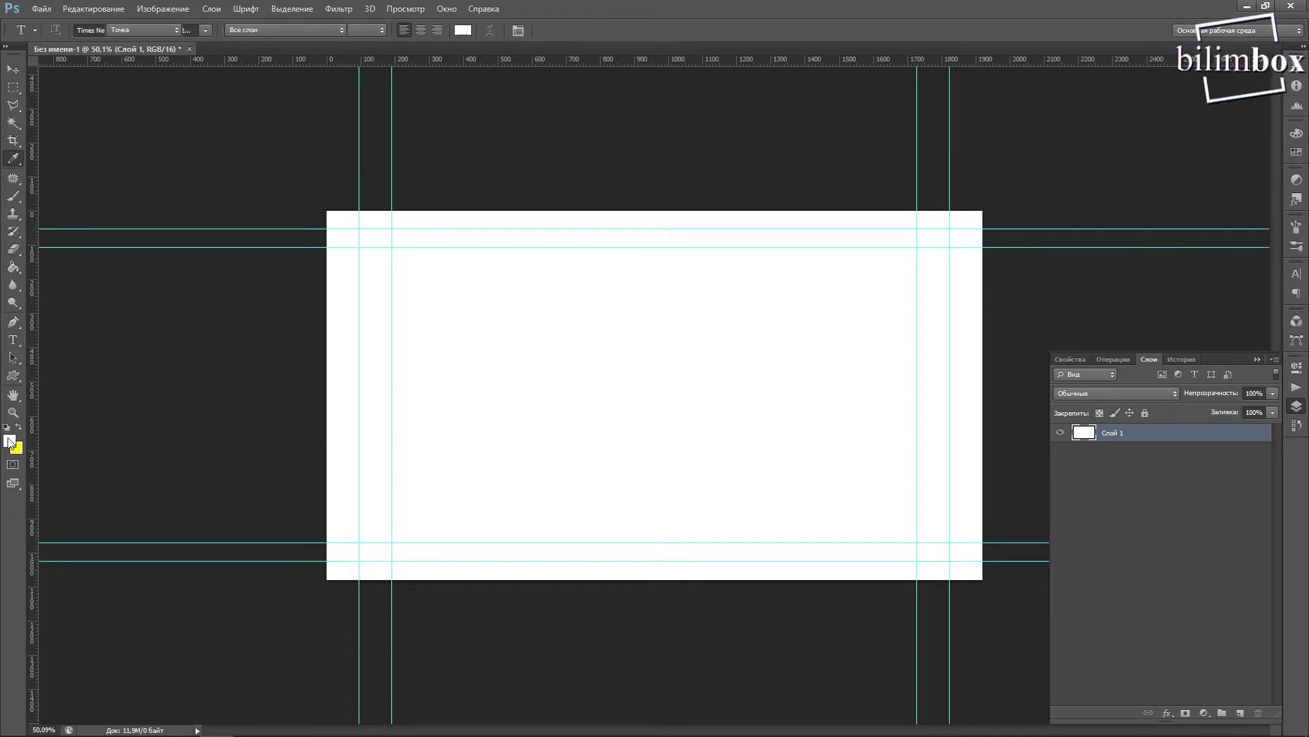
{"action": "left_click", "coordinate": [9, 442]}
{"action": "left_click", "coordinate": [42, 629]}
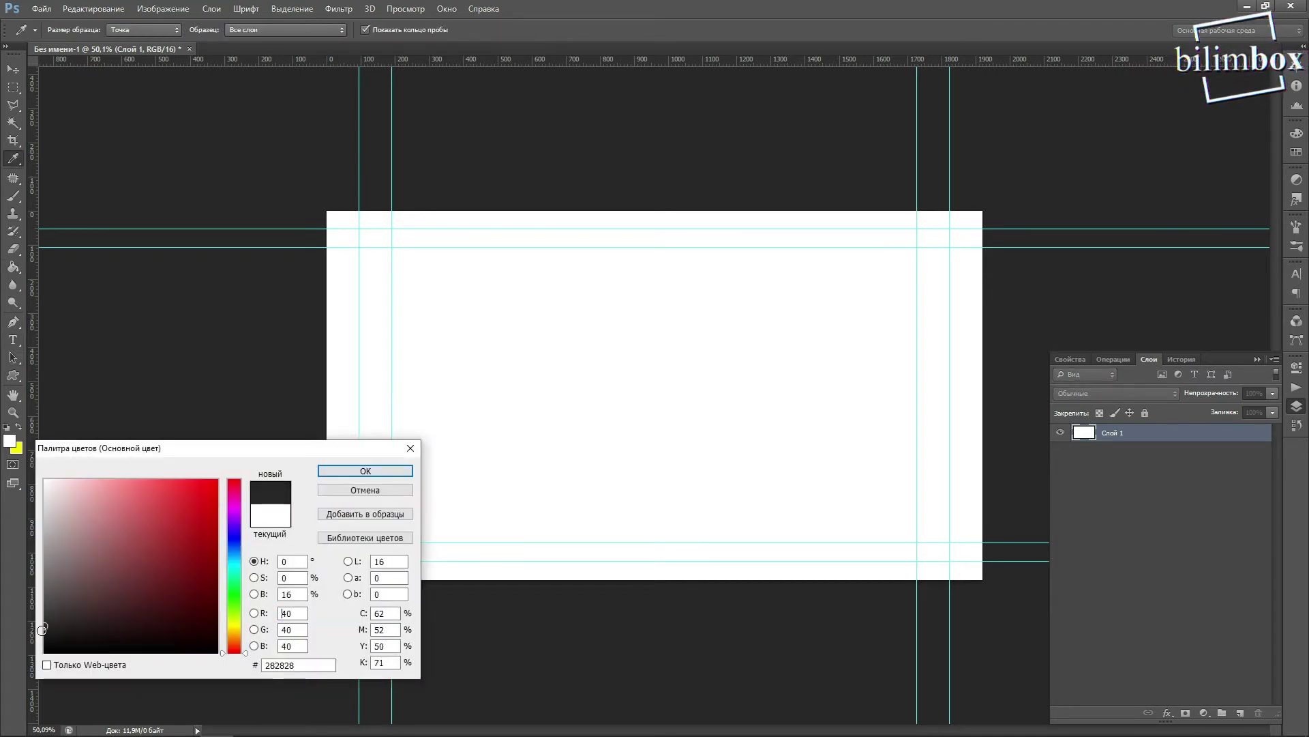
{"action": "left_click", "coordinate": [339, 473]}
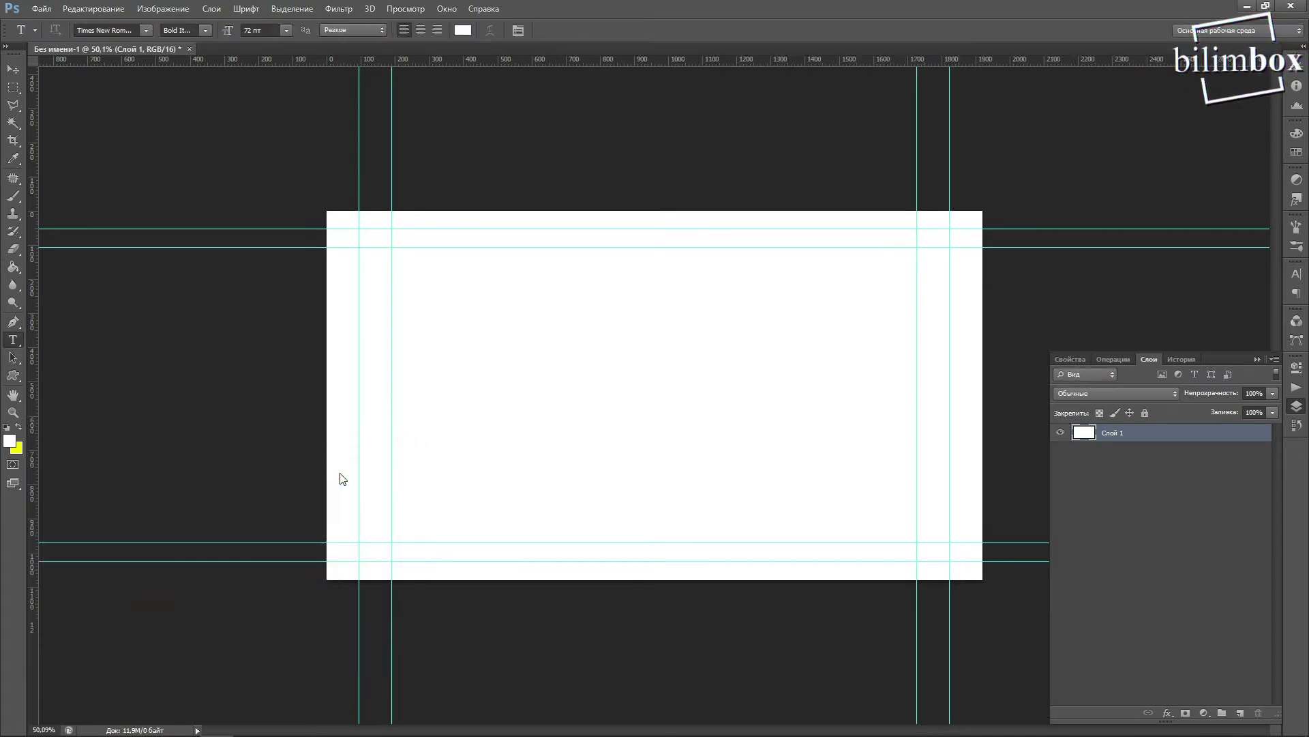
{"action": "left_click", "coordinate": [440, 340]}
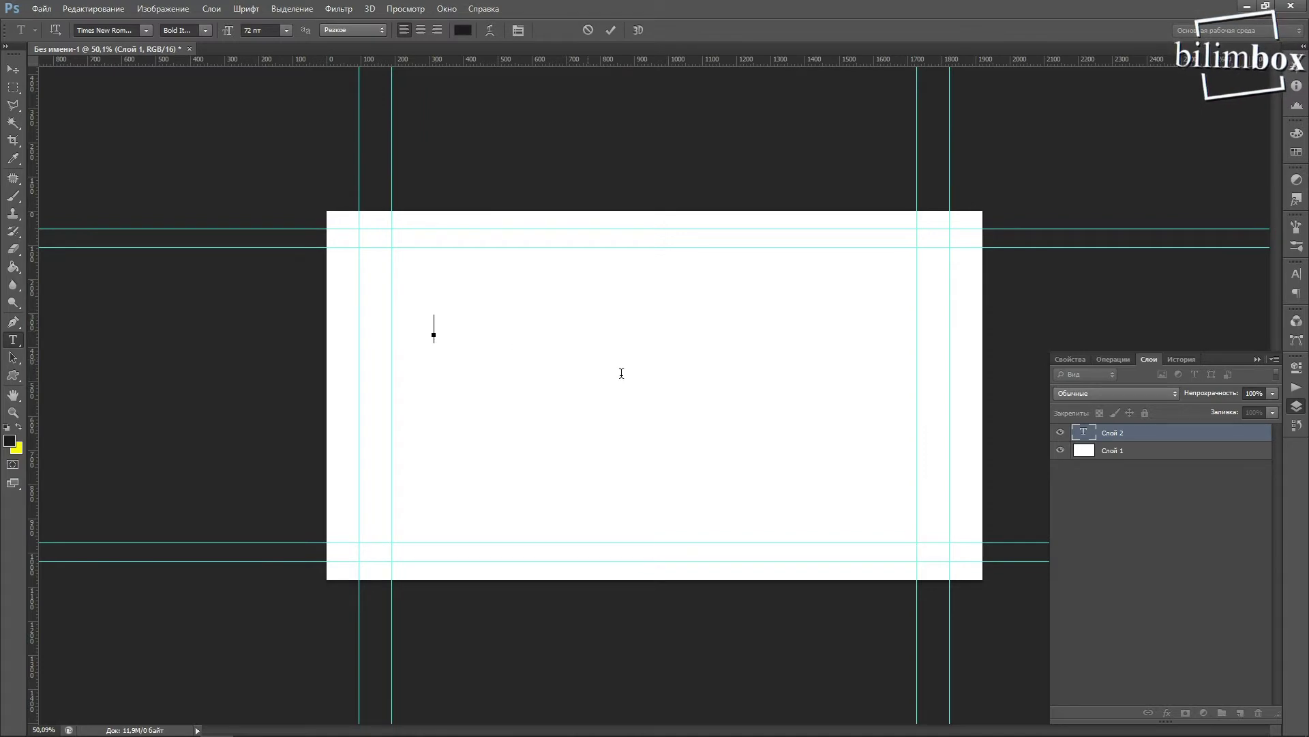
{"action": "type", "text": "ВПП"}
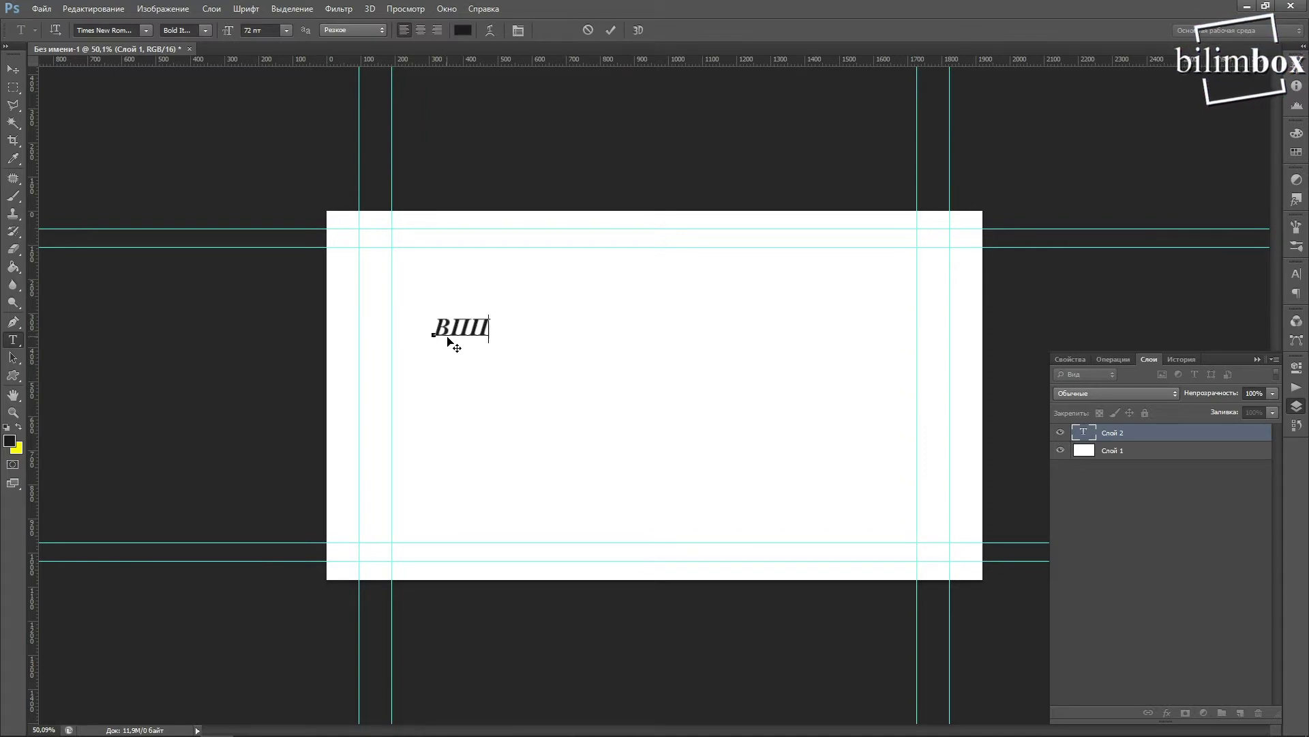
{"action": "type", "text": "АПАПАПВАПАПВА"}
{"action": "left_click_drag", "start_coordinate": [736, 330], "coordinate": [760, 367]}
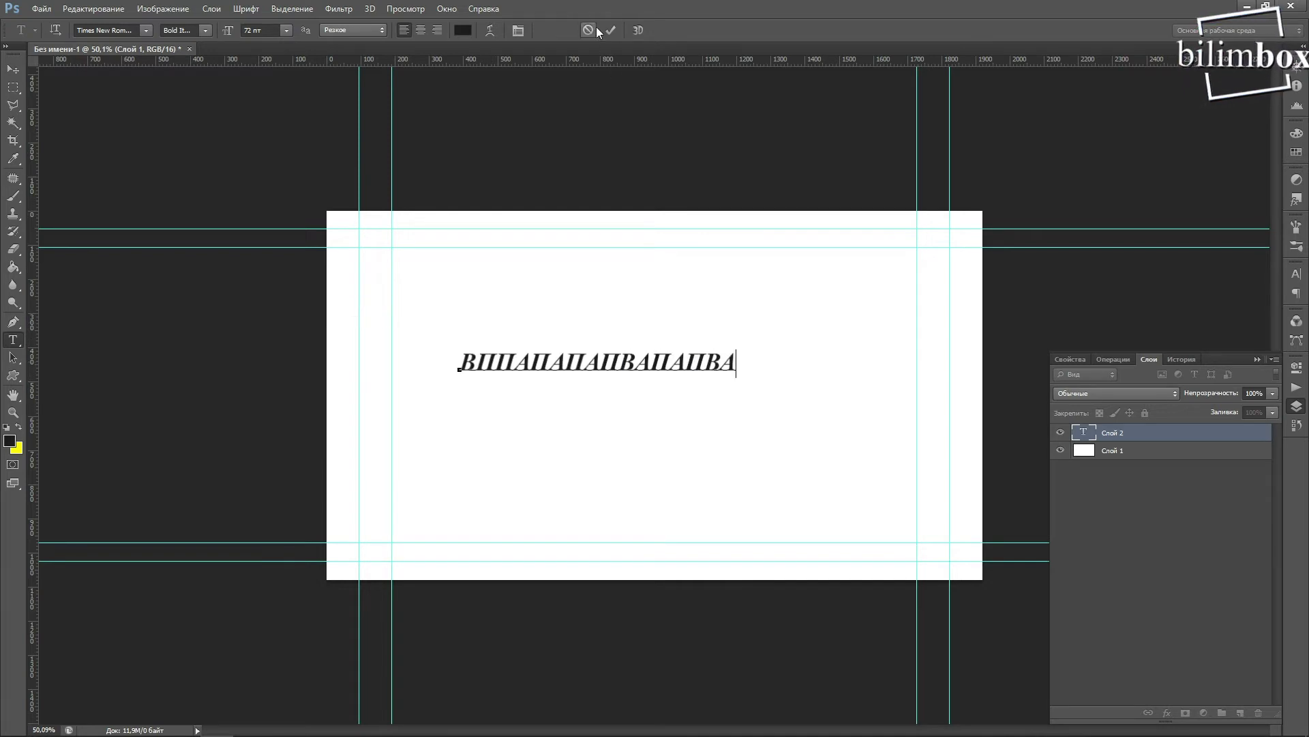
{"action": "left_click", "coordinate": [595, 30]}
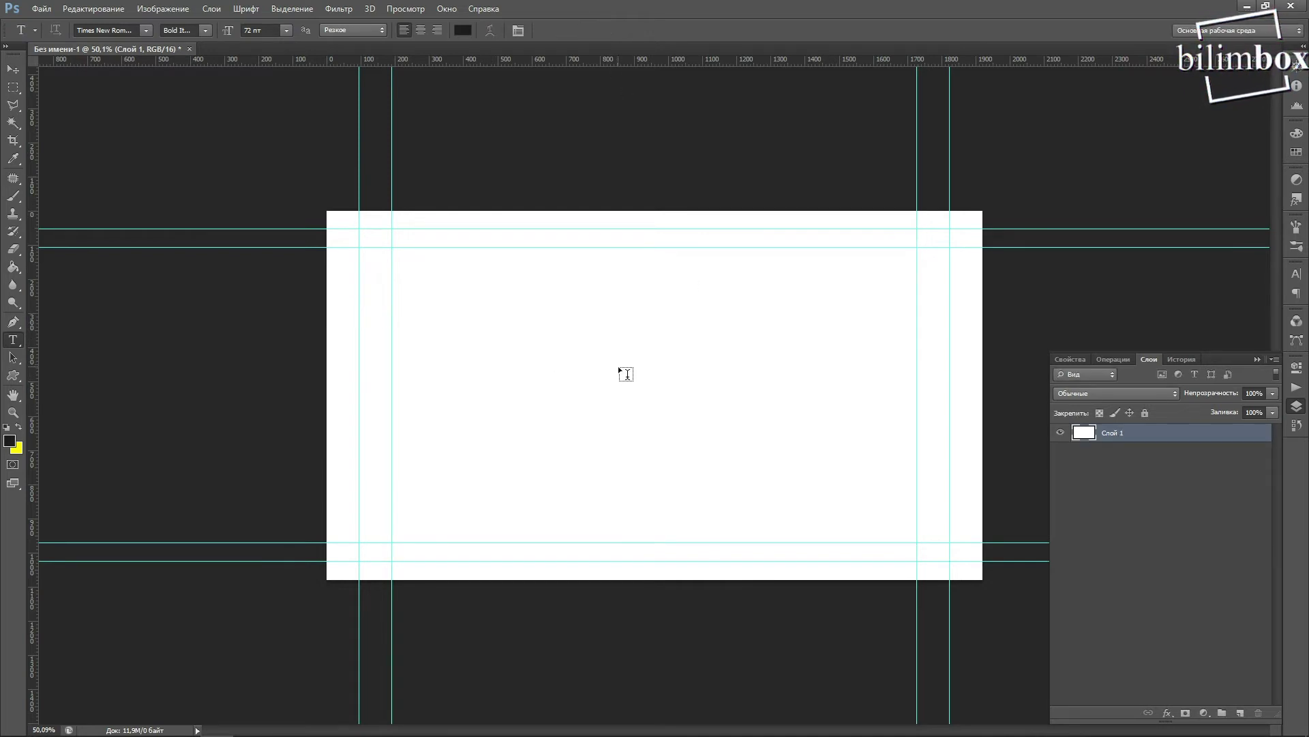
Add the text "САЛАМ" near the middle of the white canvas and commit it
{"action": "left_click", "coordinate": [570, 366]}
{"action": "type", "text": "САЛАМ"}
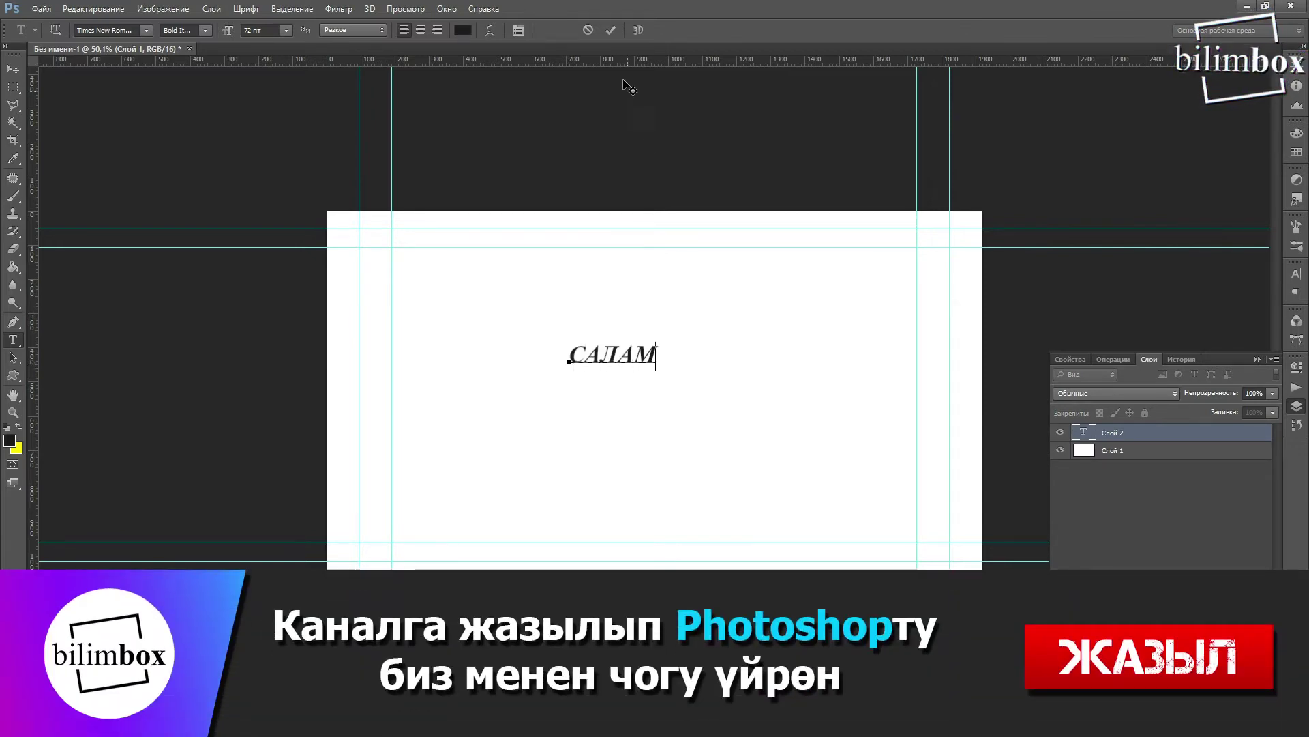
{"action": "left_click", "coordinate": [609, 30]}
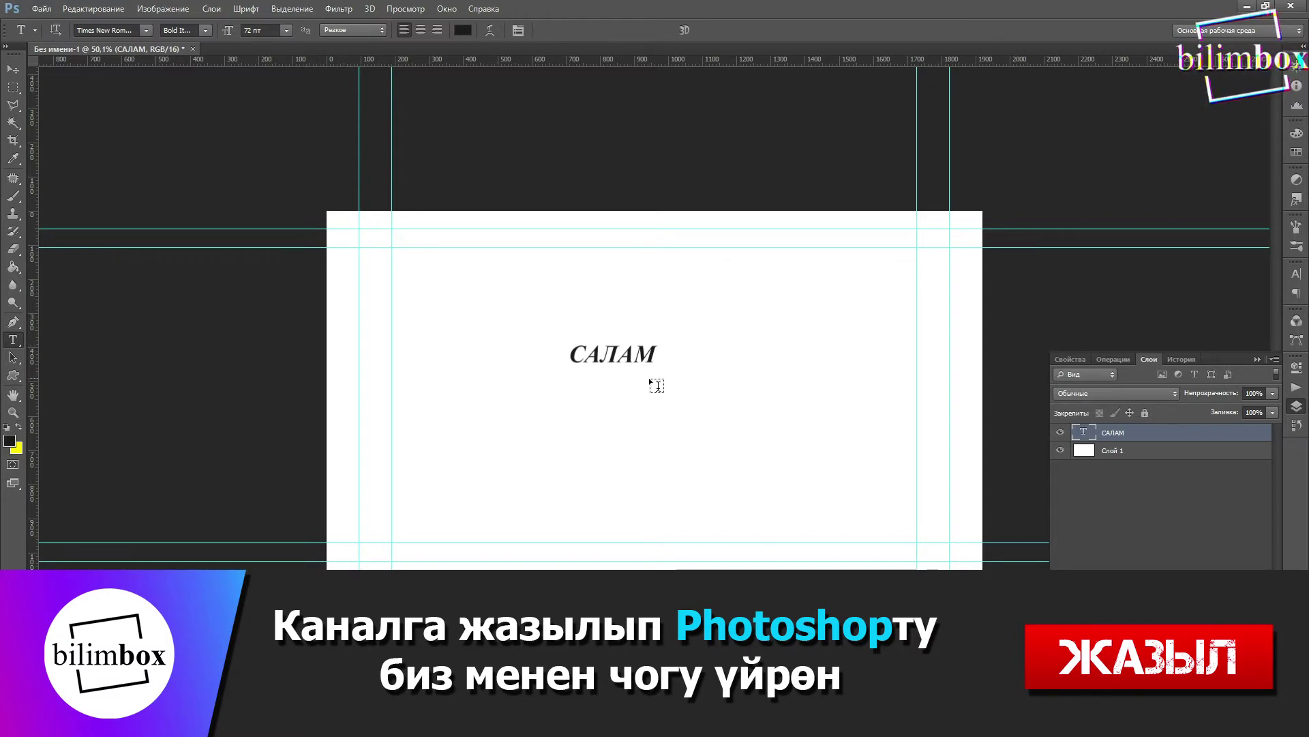
Free Transform the САЛАМ text to about 589% so it spans the inner vertical guides, and move it up to Y 390
{"action": "key", "text": "ctrl+t"}
{"action": "scroll", "coordinate": [651, 384], "scroll_direction": "up", "scroll_amount": 2}
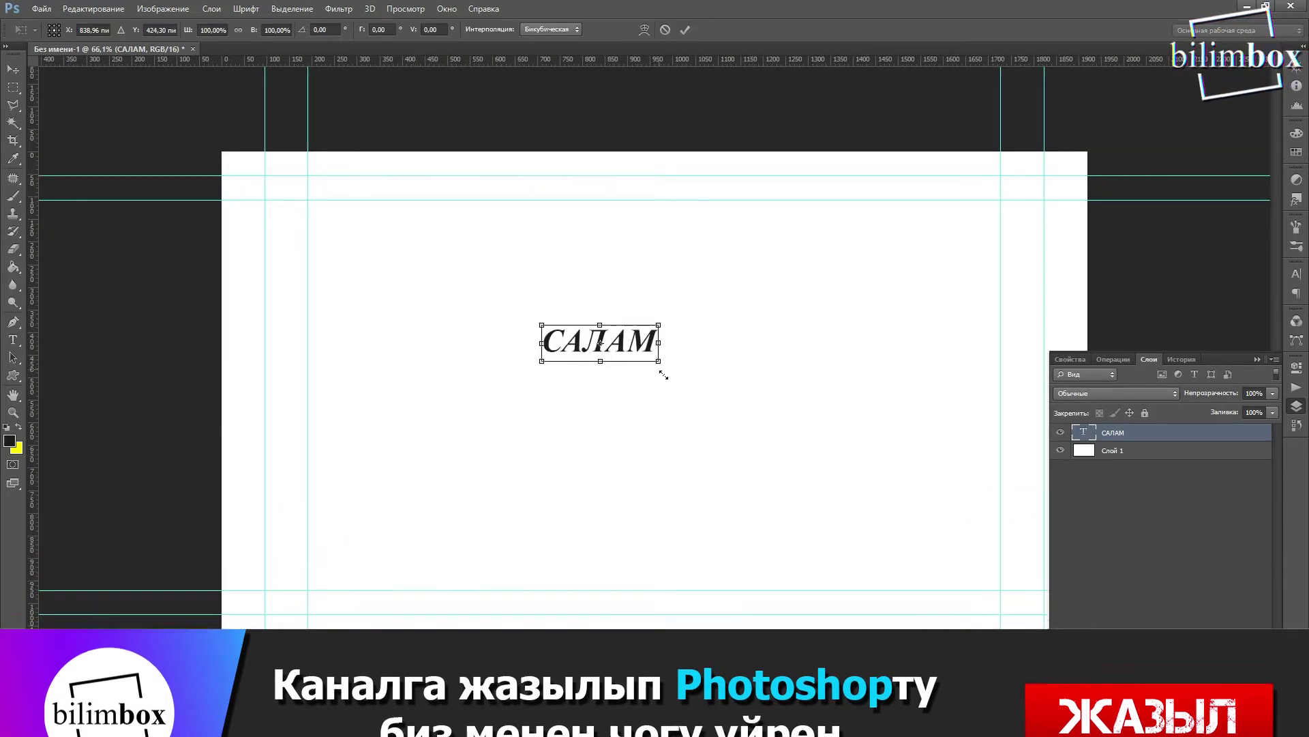
{"action": "left_click_drag", "start_coordinate": [665, 369], "coordinate": [936, 470]}
{"action": "left_click_drag", "start_coordinate": [716, 372], "coordinate": [793, 399]}
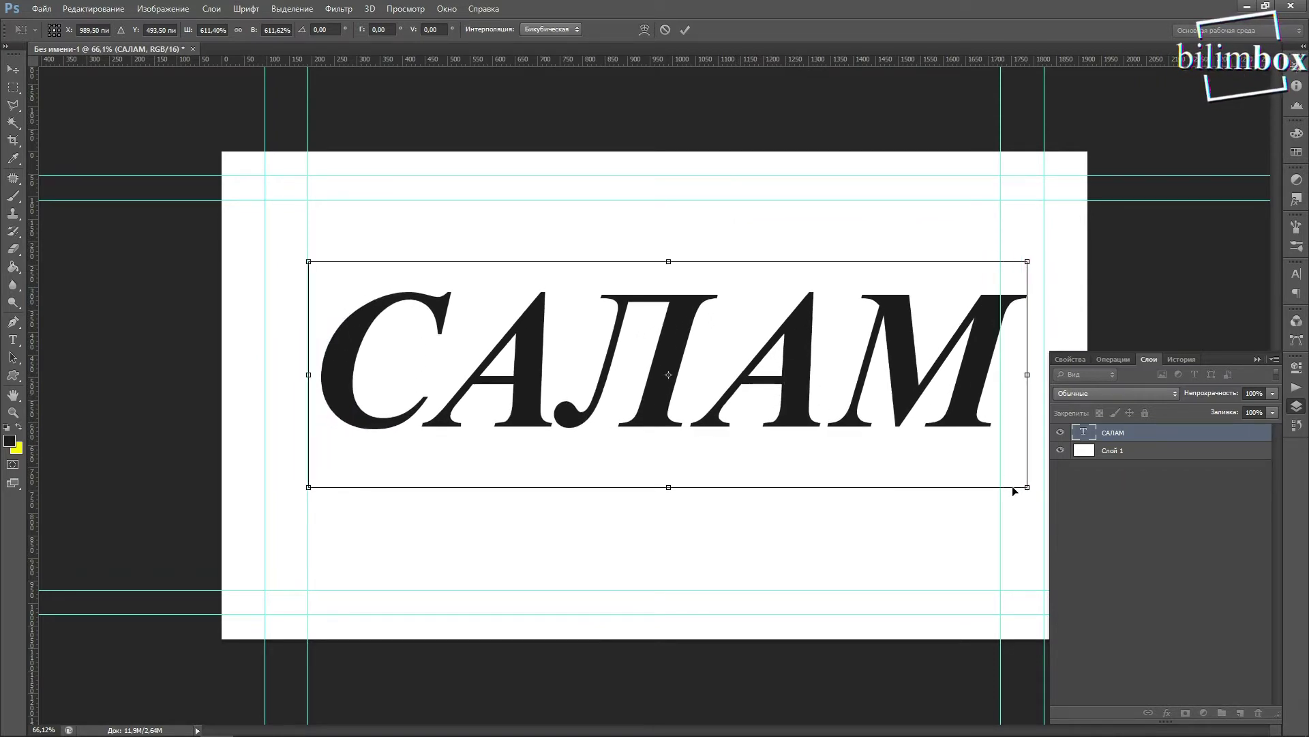
{"action": "left_click_drag", "start_coordinate": [1034, 494], "coordinate": [1008, 485]}
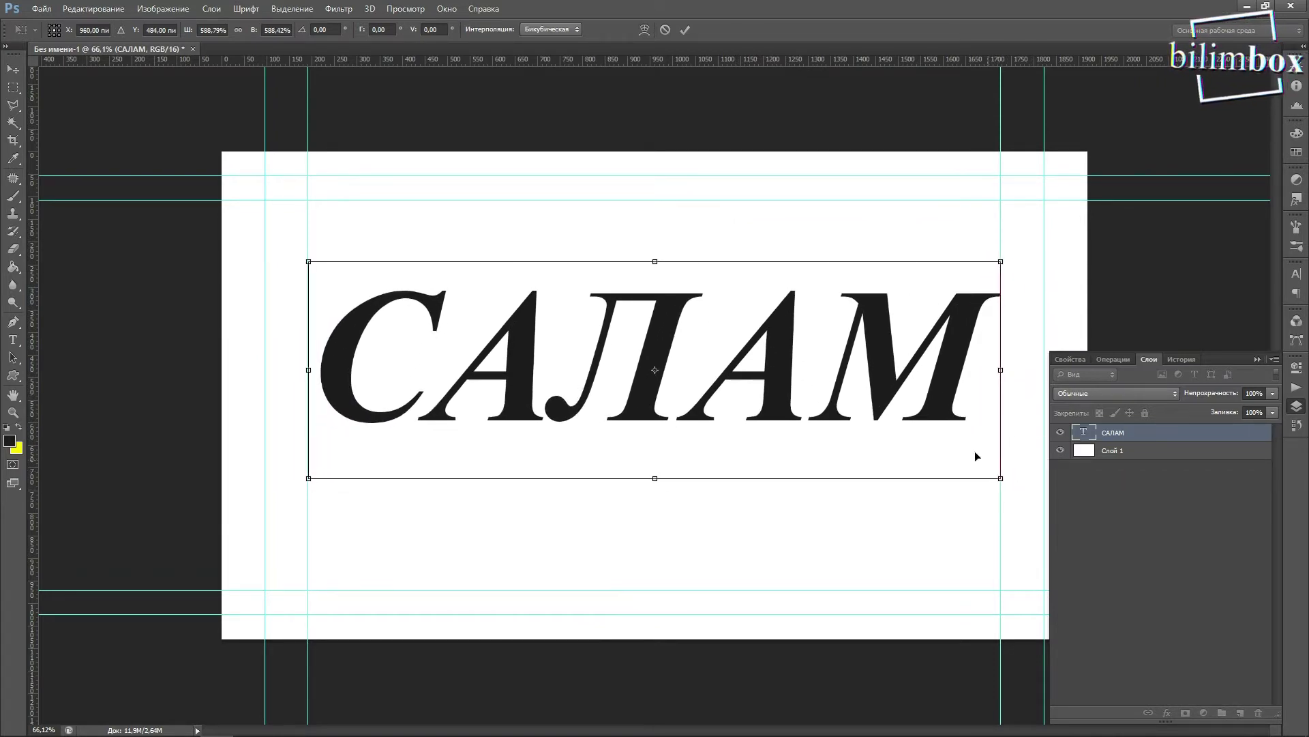
{"action": "left_click_drag", "start_coordinate": [792, 374], "coordinate": [790, 332]}
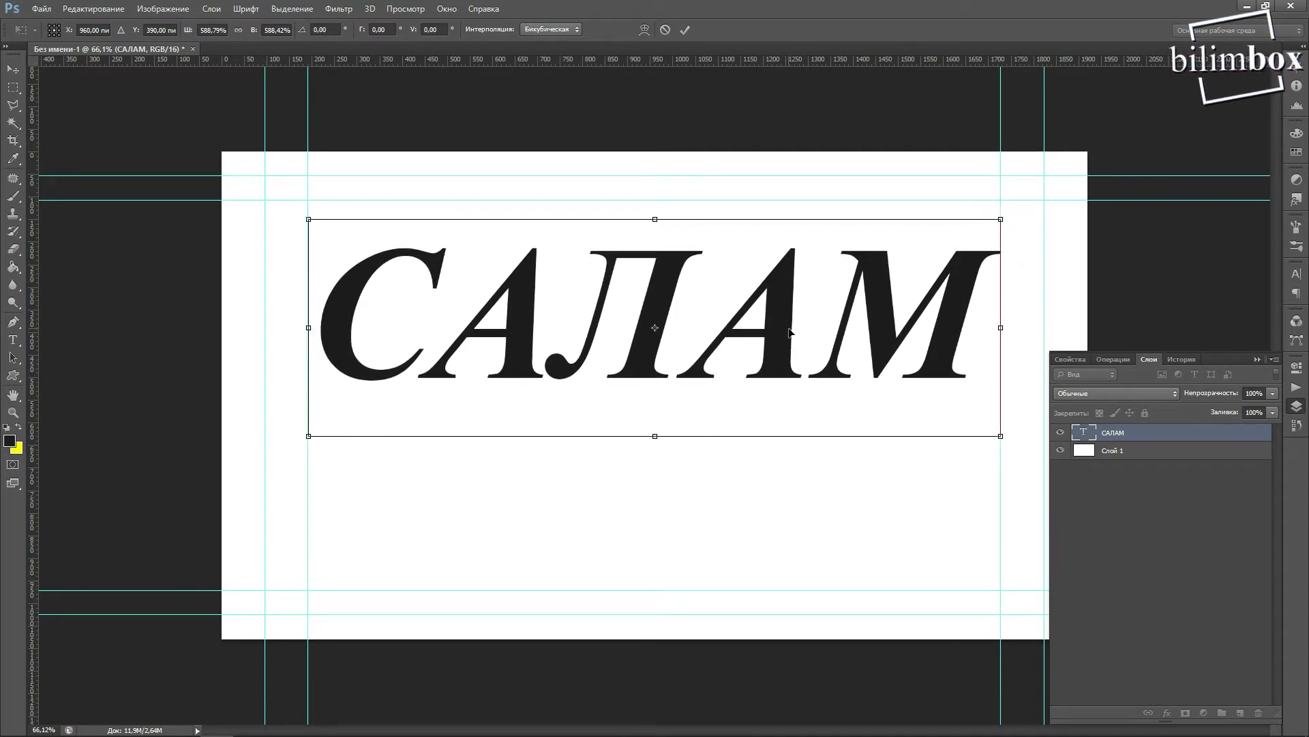
{"action": "left_click", "coordinate": [687, 31]}
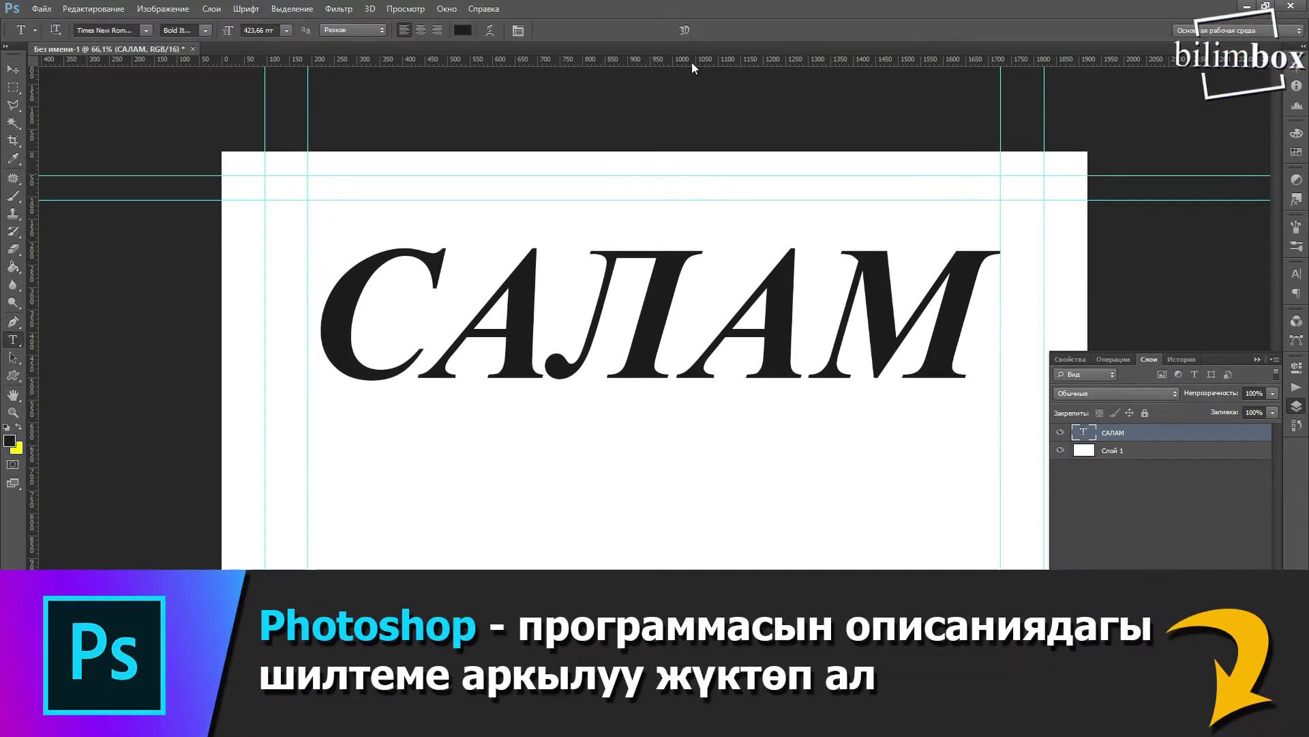
Change the whole САЛАМ text to the Regular style of Times New Roman and commit the edit
{"action": "left_click_drag", "start_coordinate": [354, 318], "coordinate": [982, 320]}
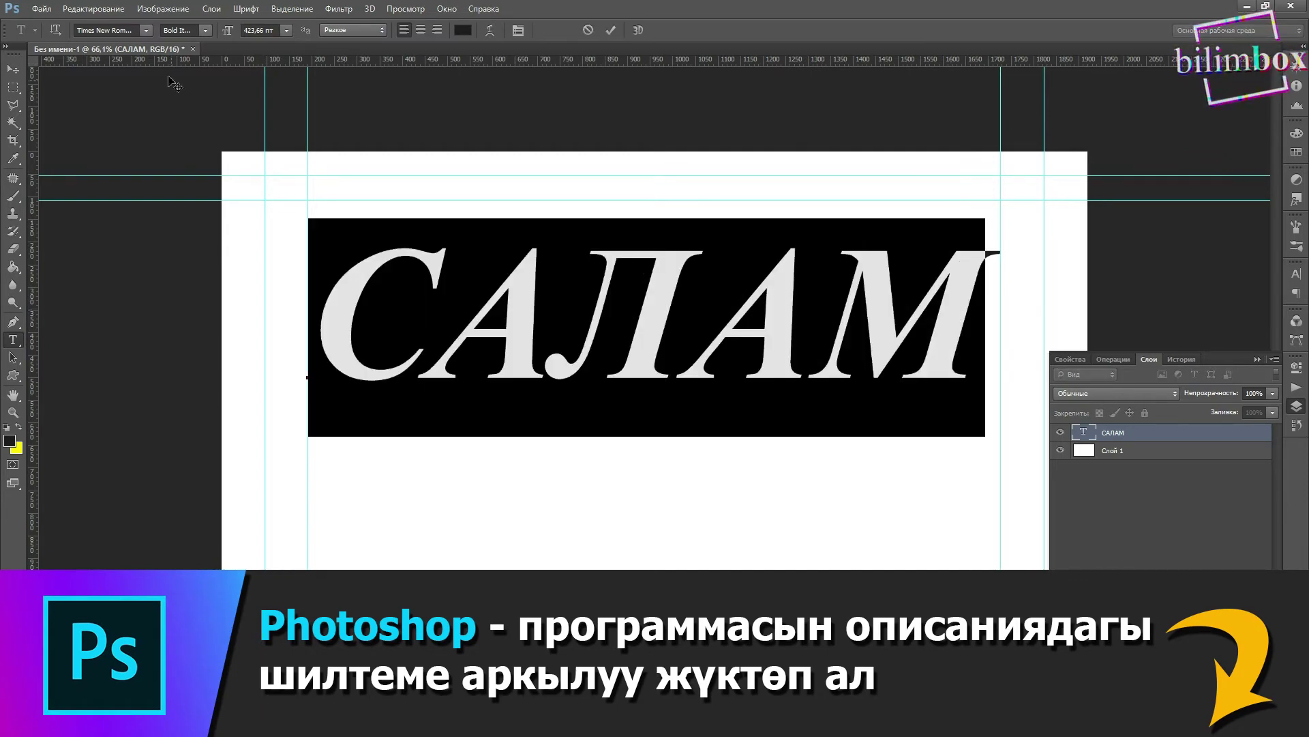
{"action": "left_click", "coordinate": [146, 30]}
{"action": "left_click", "coordinate": [113, 170]}
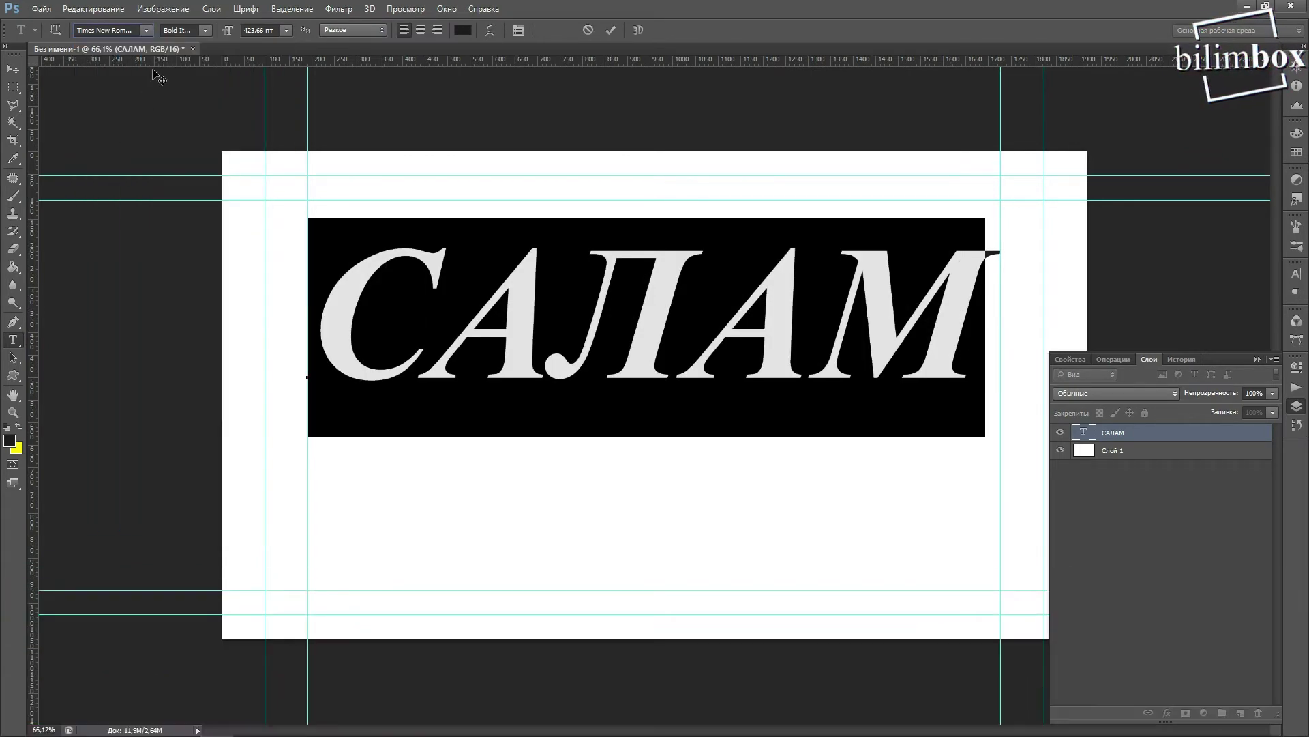
{"action": "left_click", "coordinate": [204, 30]}
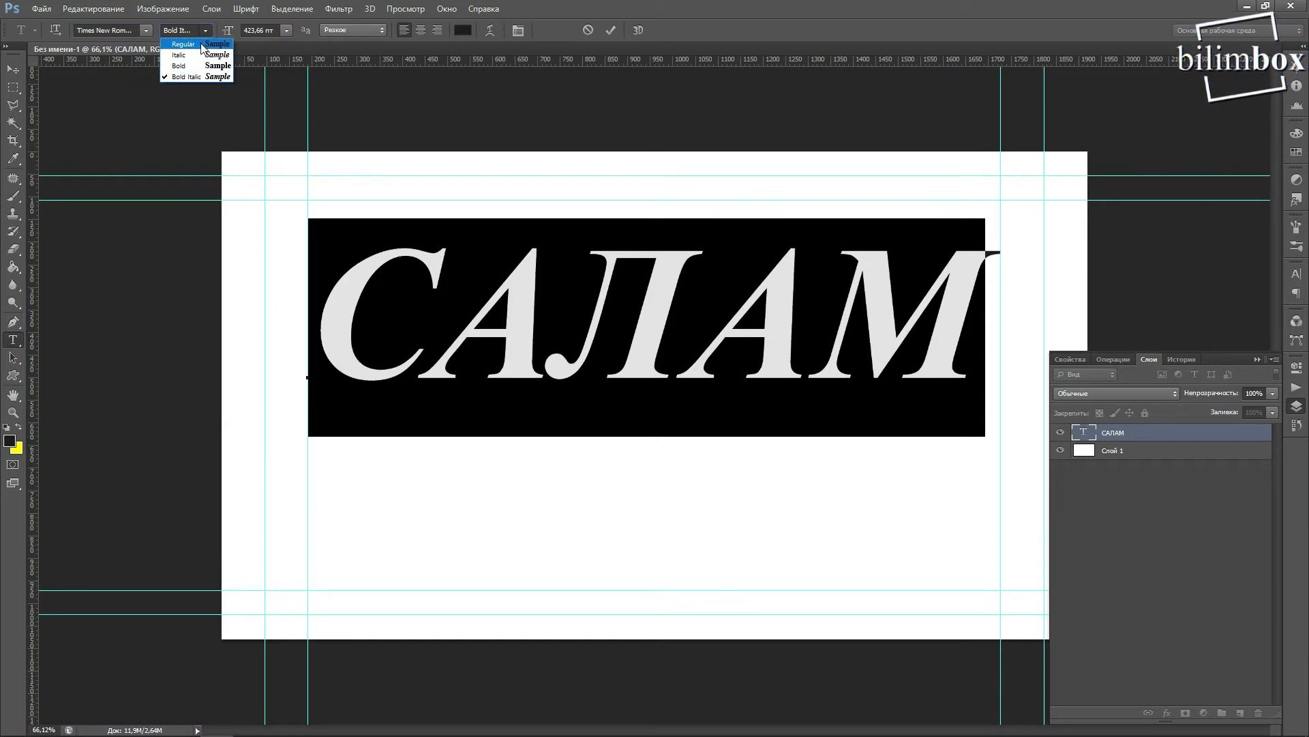
{"action": "left_click", "coordinate": [198, 42]}
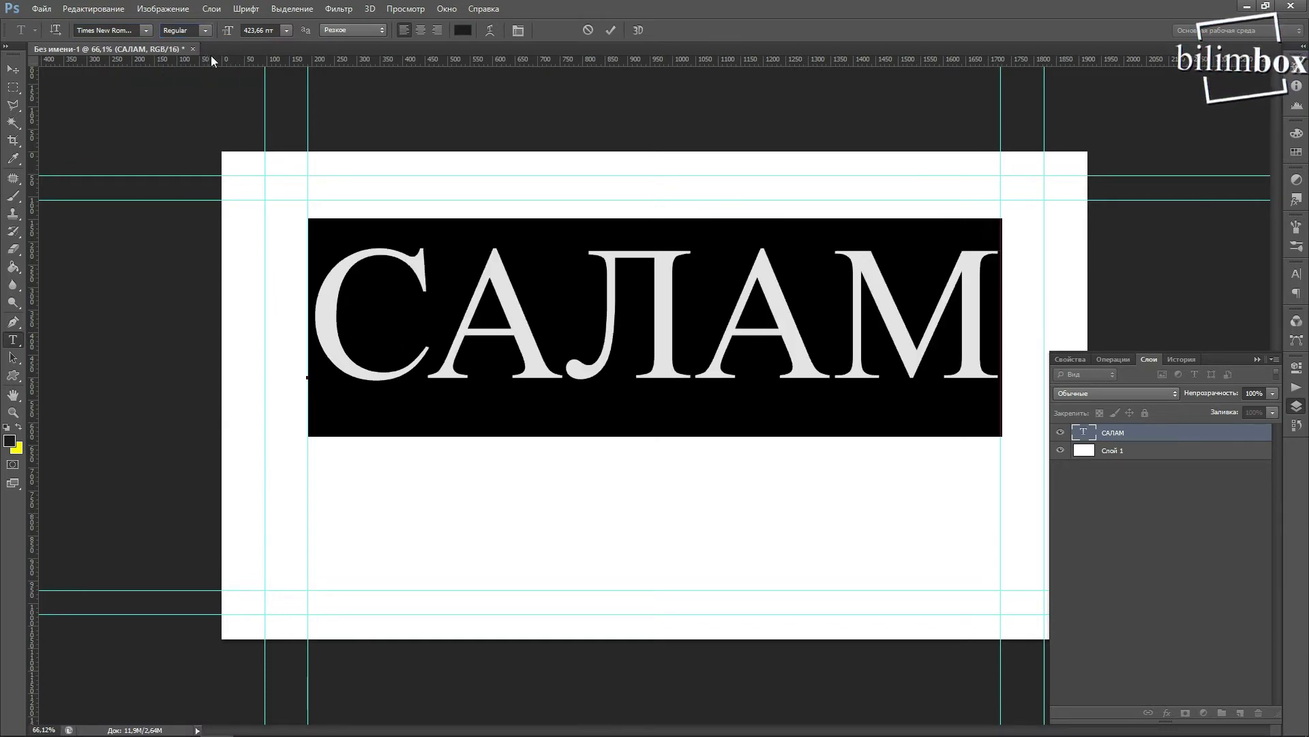
{"action": "left_click", "coordinate": [611, 33]}
Change the font of the whole САЛАМ text to Tahoma
{"action": "left_click_drag", "start_coordinate": [338, 290], "coordinate": [917, 292]}
{"action": "left_click", "coordinate": [146, 31]}
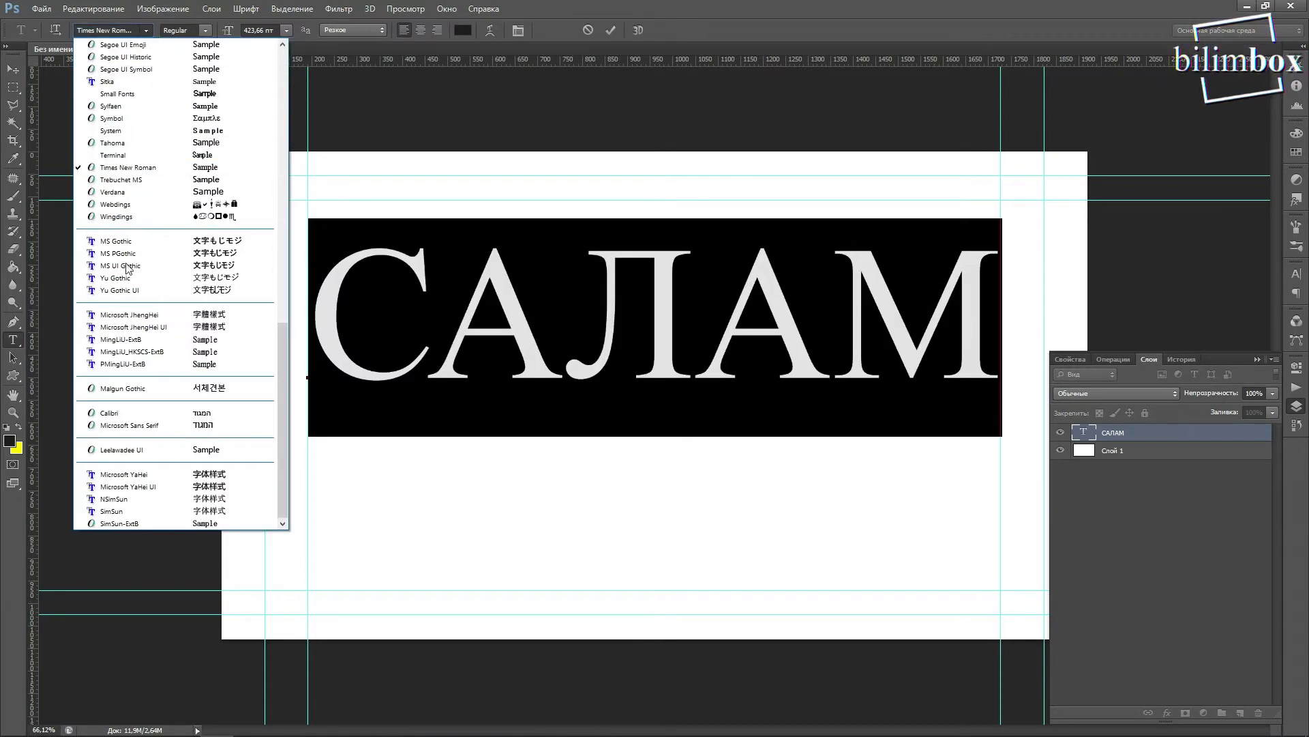
{"action": "left_click", "coordinate": [135, 143]}
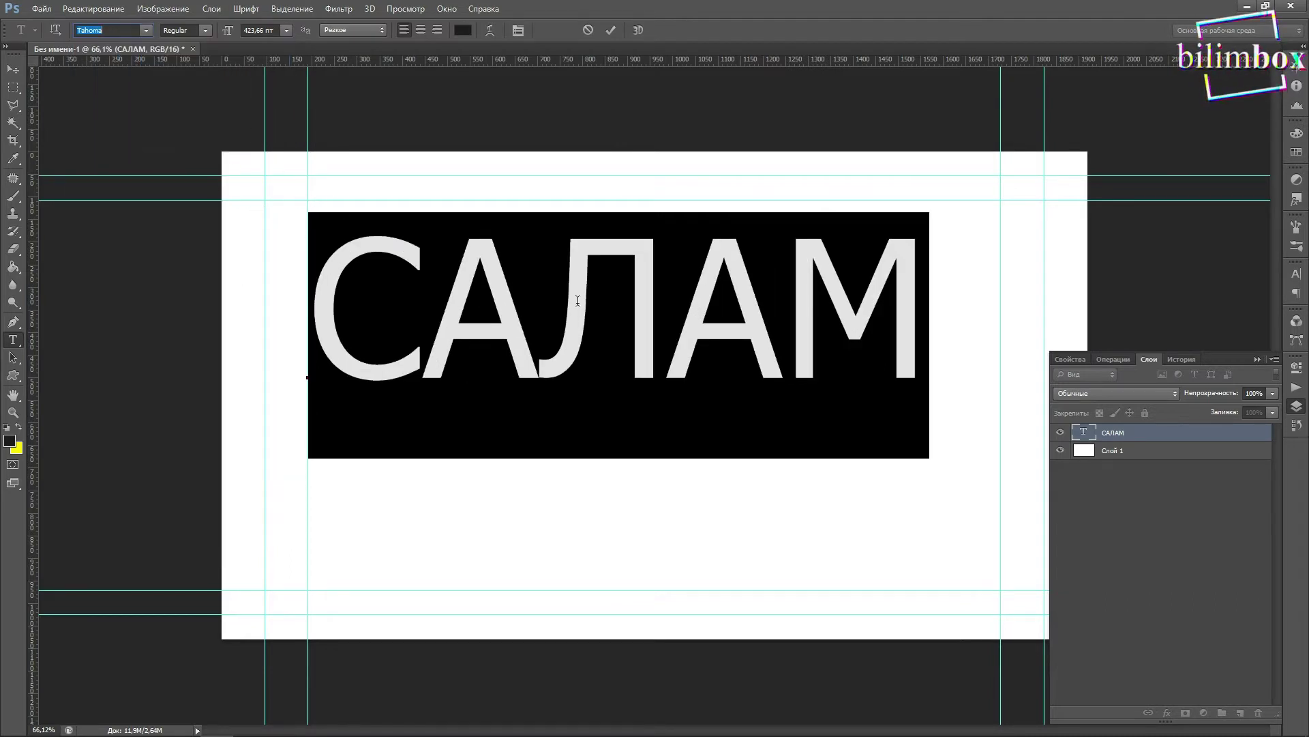
{"action": "left_click", "coordinate": [625, 322]}
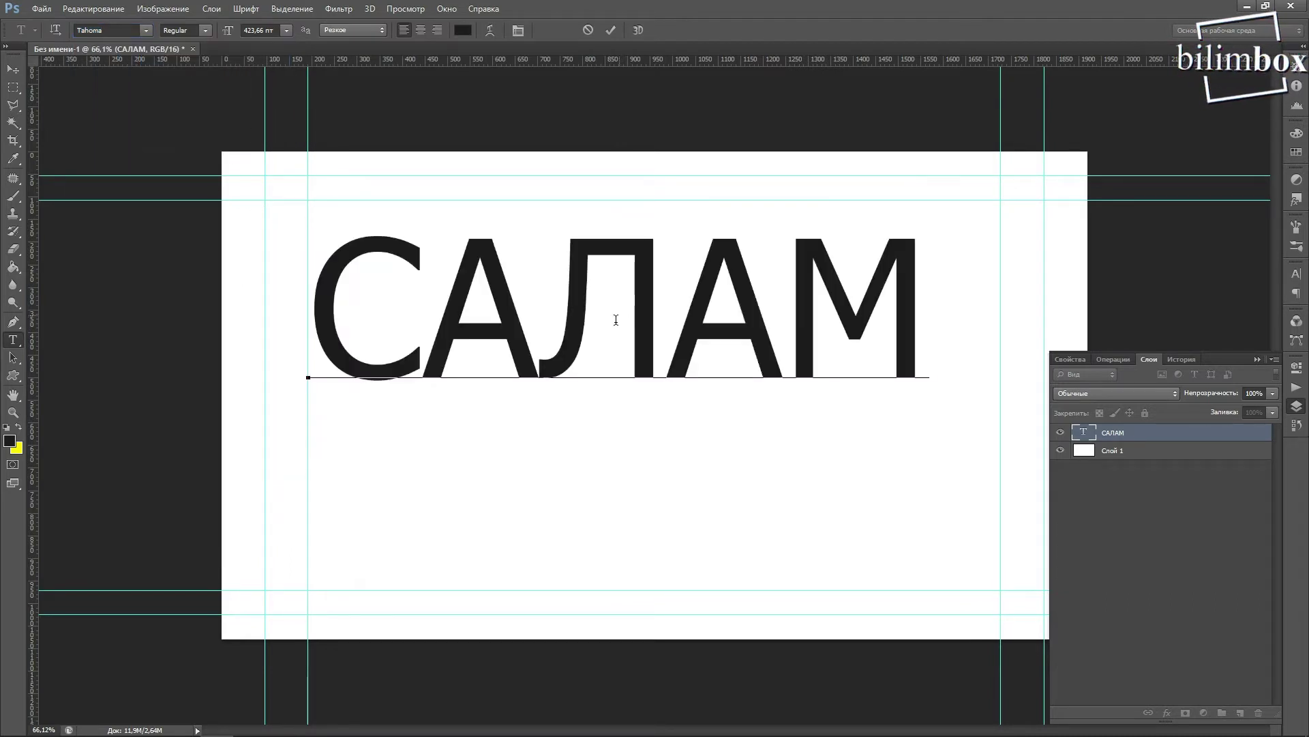
Set the font style of the whole САЛАМ text to Bold
{"action": "left_click_drag", "start_coordinate": [310, 306], "coordinate": [901, 292]}
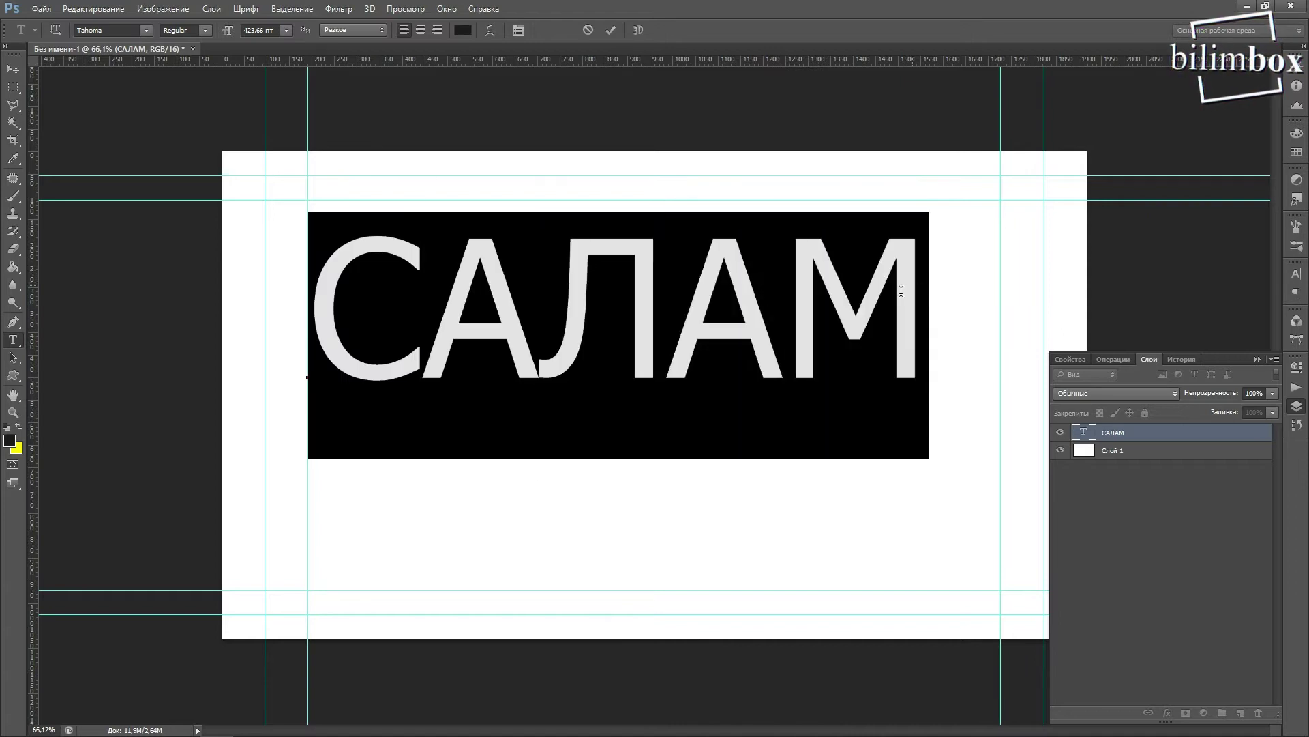
{"action": "left_click", "coordinate": [202, 33]}
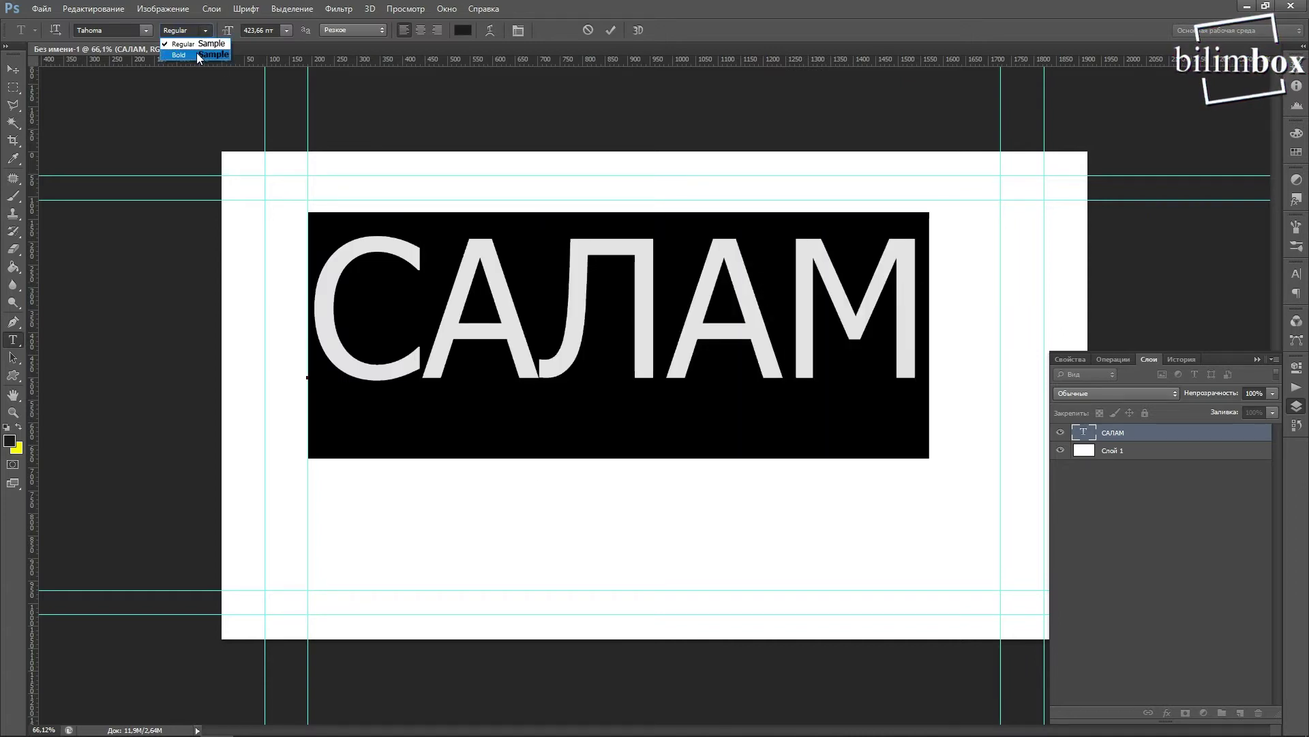
{"action": "left_click", "coordinate": [197, 52]}
{"action": "left_click", "coordinate": [638, 312]}
Change the font of the whole САЛАМ text to Times New Roman
{"action": "left_click_drag", "start_coordinate": [311, 266], "coordinate": [833, 259]}
{"action": "left_click_drag", "start_coordinate": [999, 289], "coordinate": [472, 287]}
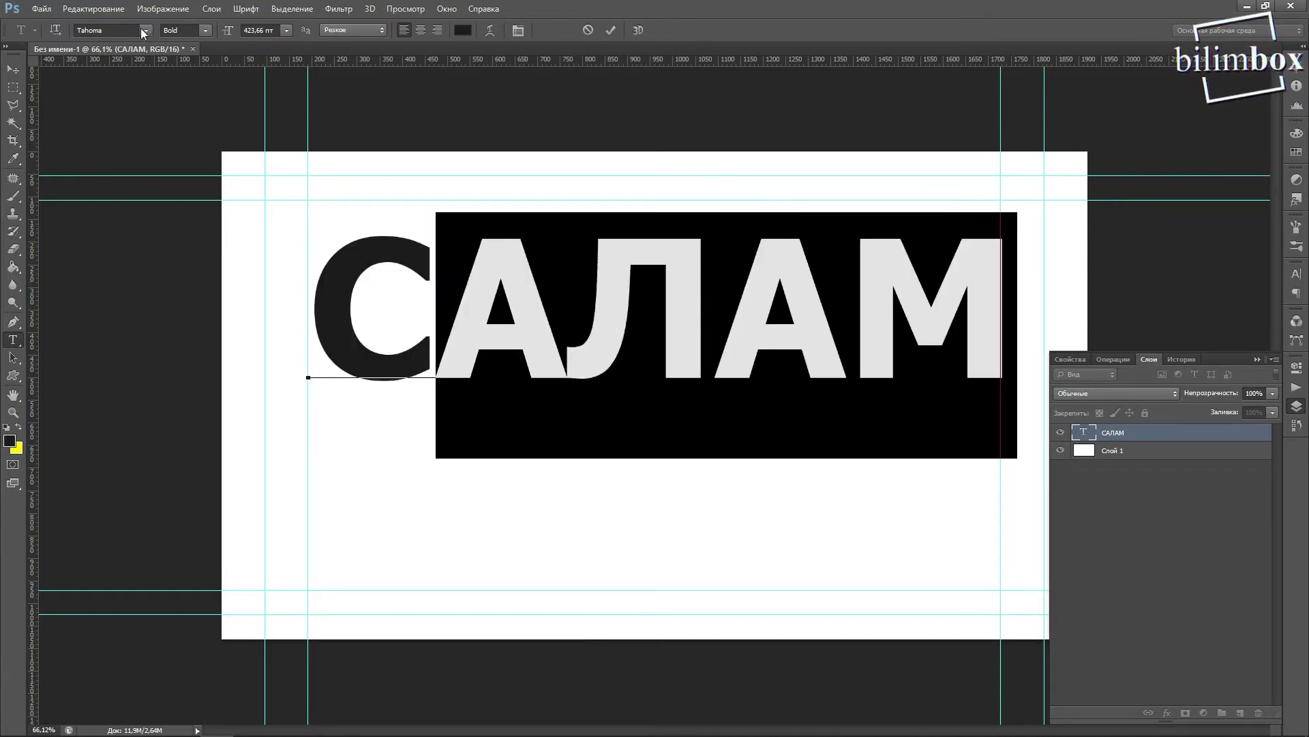
{"action": "left_click_drag", "start_coordinate": [341, 273], "coordinate": [956, 367]}
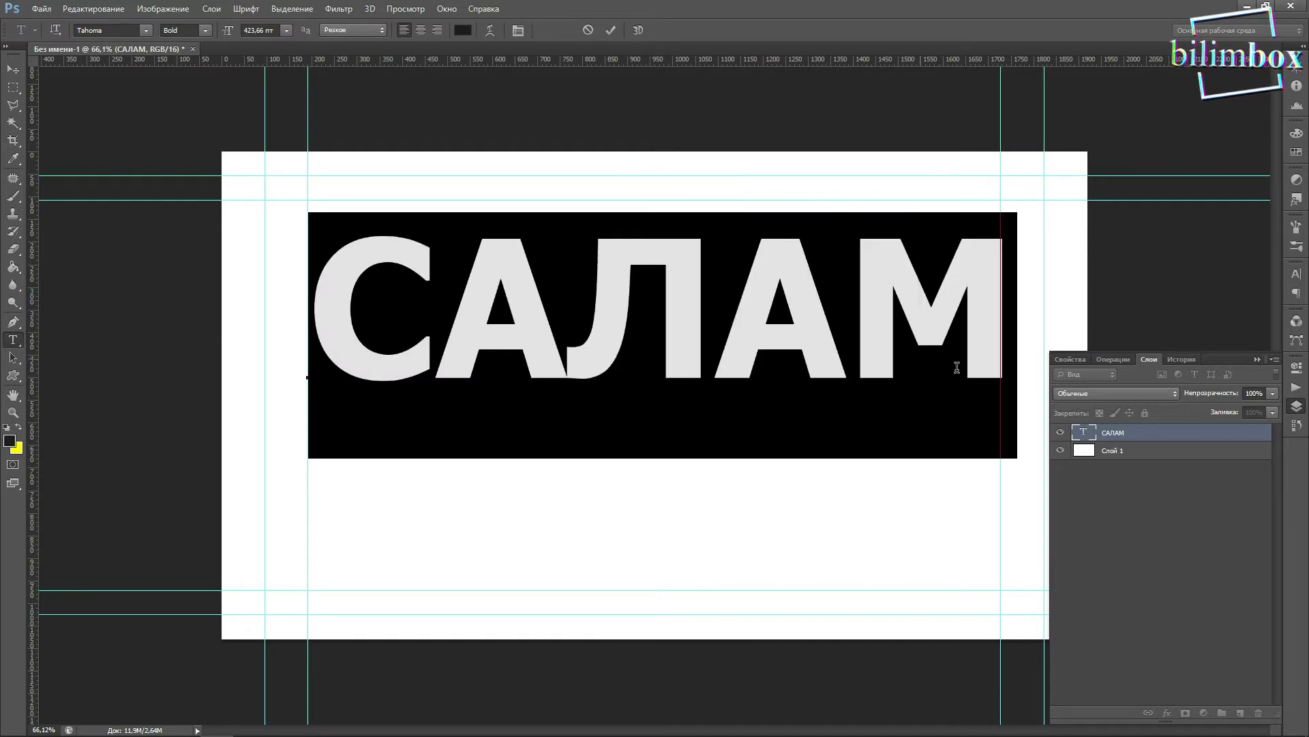
{"action": "left_click", "coordinate": [145, 30]}
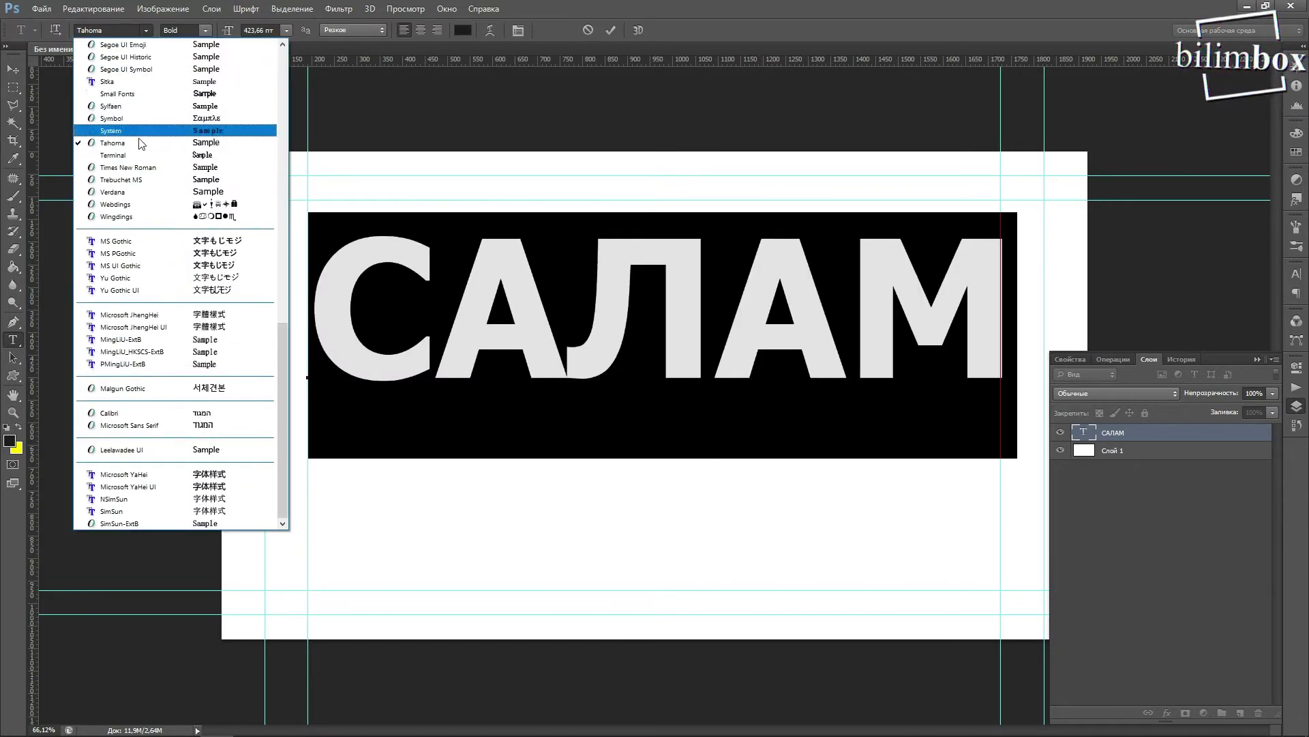
{"action": "left_click", "coordinate": [128, 167]}
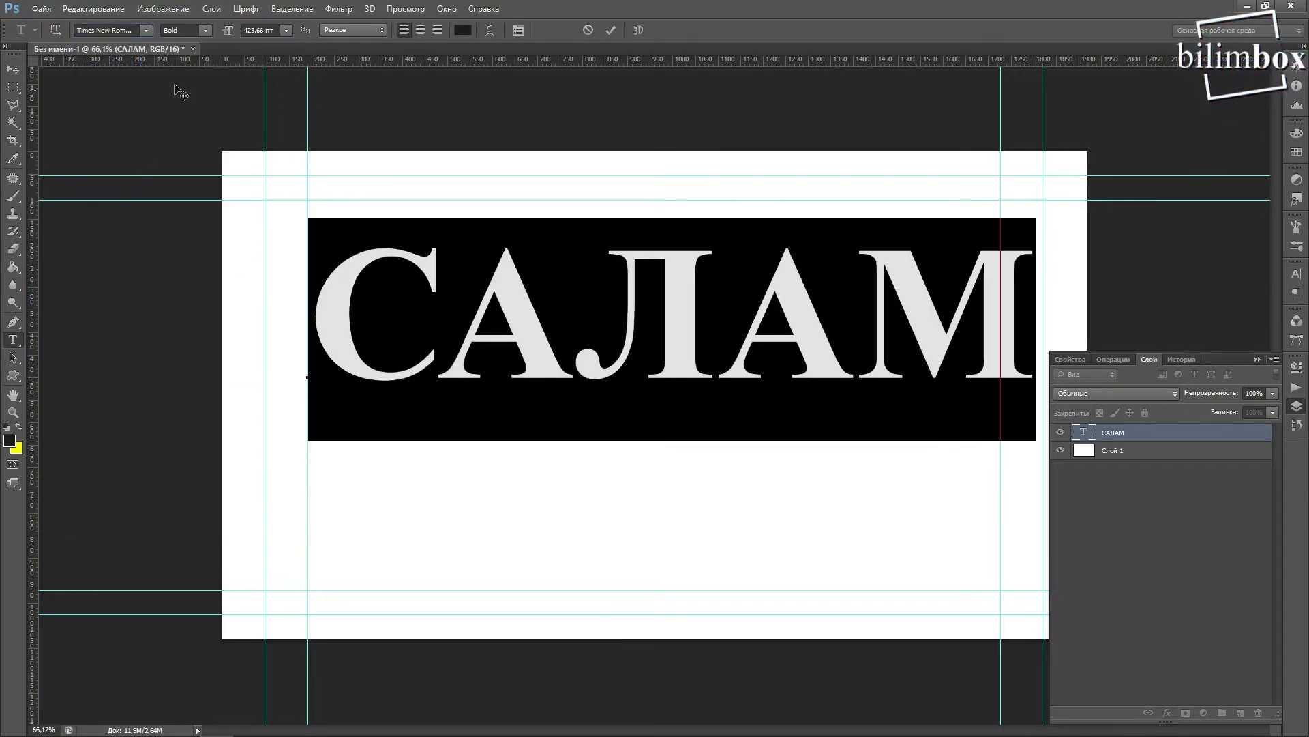
Try the Italic and Bold Italic styles on the selected САЛАМ text, ending with Bold
{"action": "left_click", "coordinate": [209, 30]}
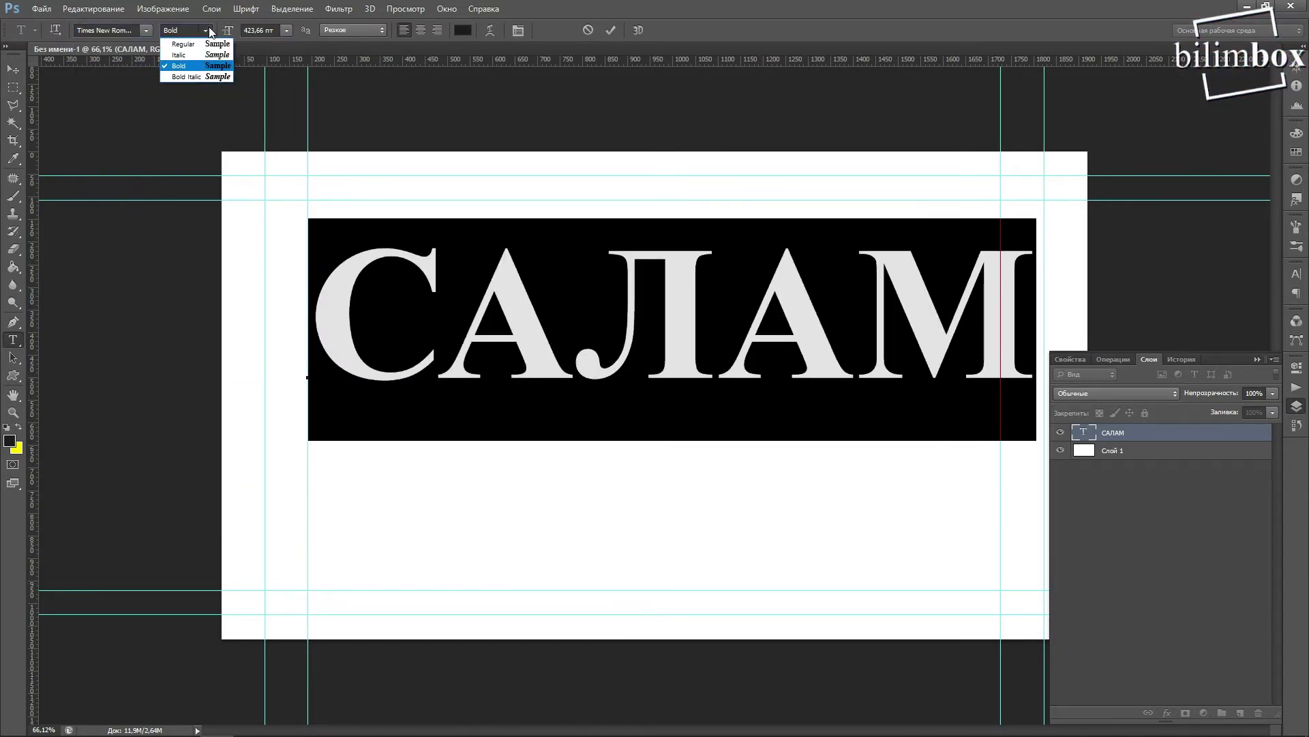
{"action": "left_click", "coordinate": [189, 57]}
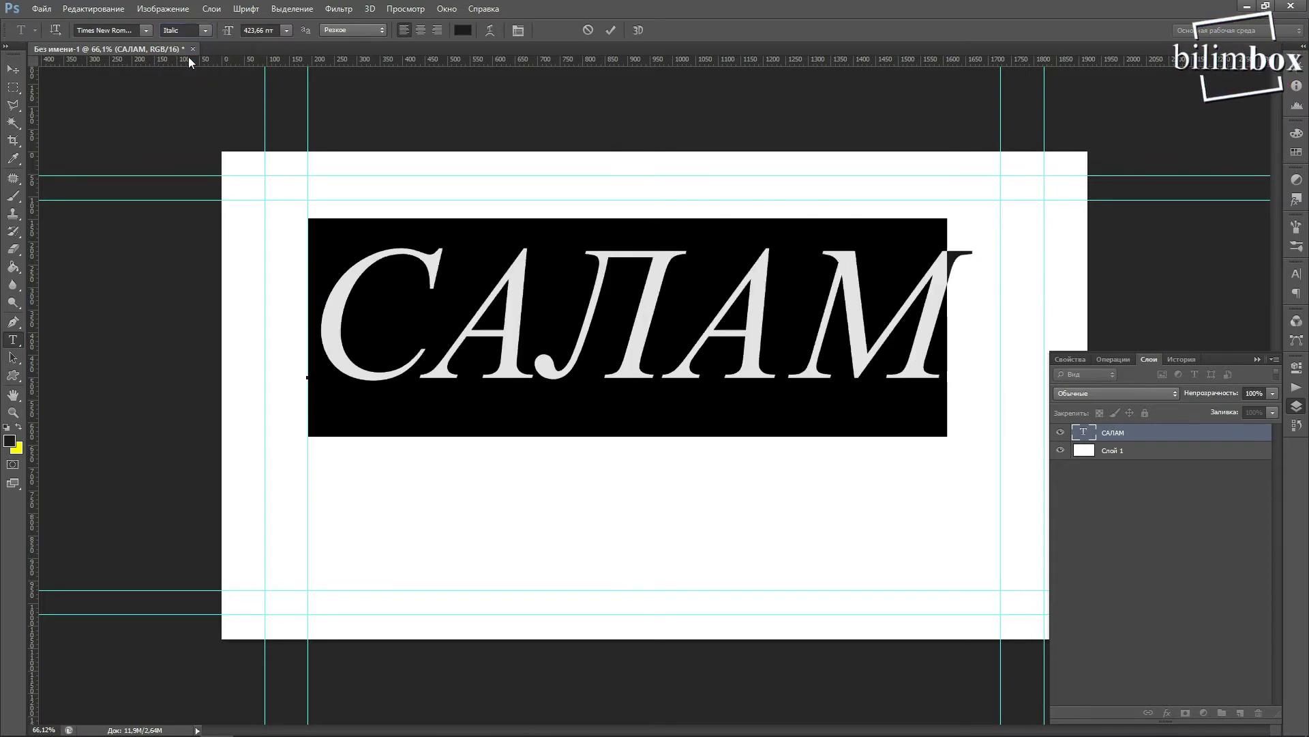
{"action": "left_click", "coordinate": [203, 31]}
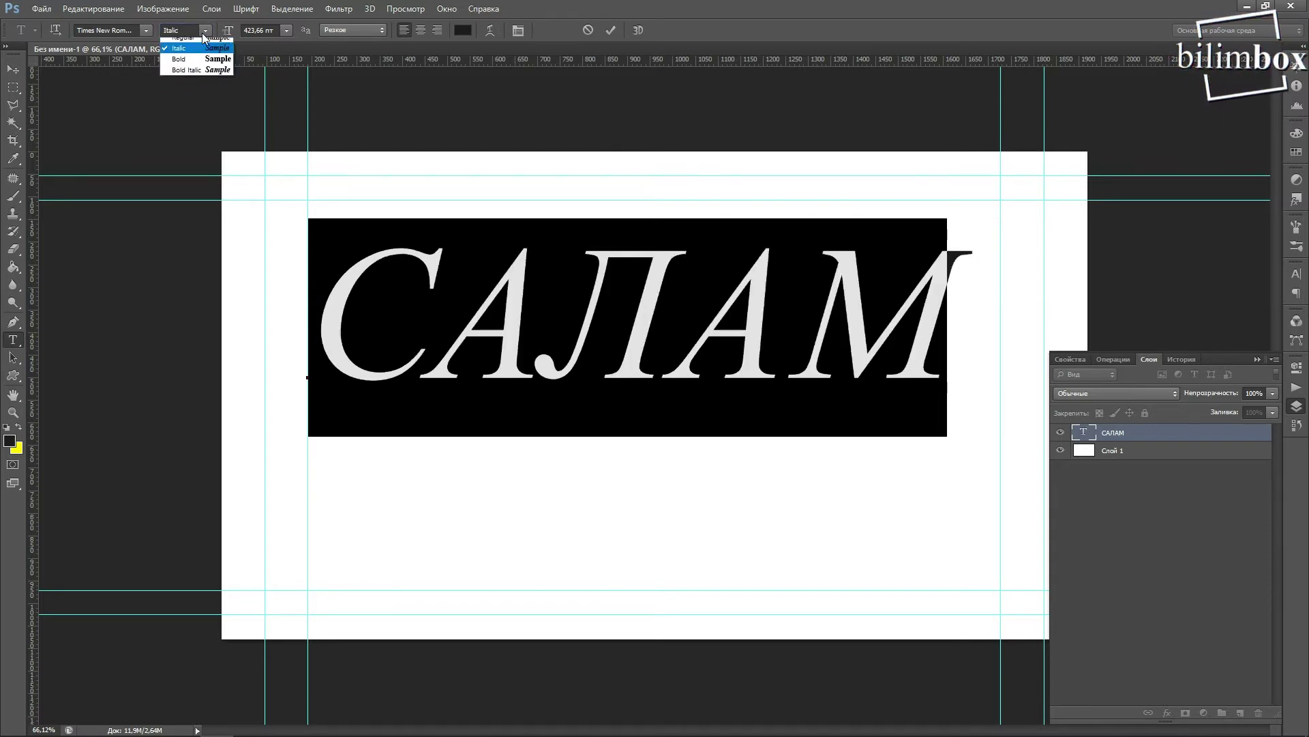
{"action": "left_click", "coordinate": [204, 73]}
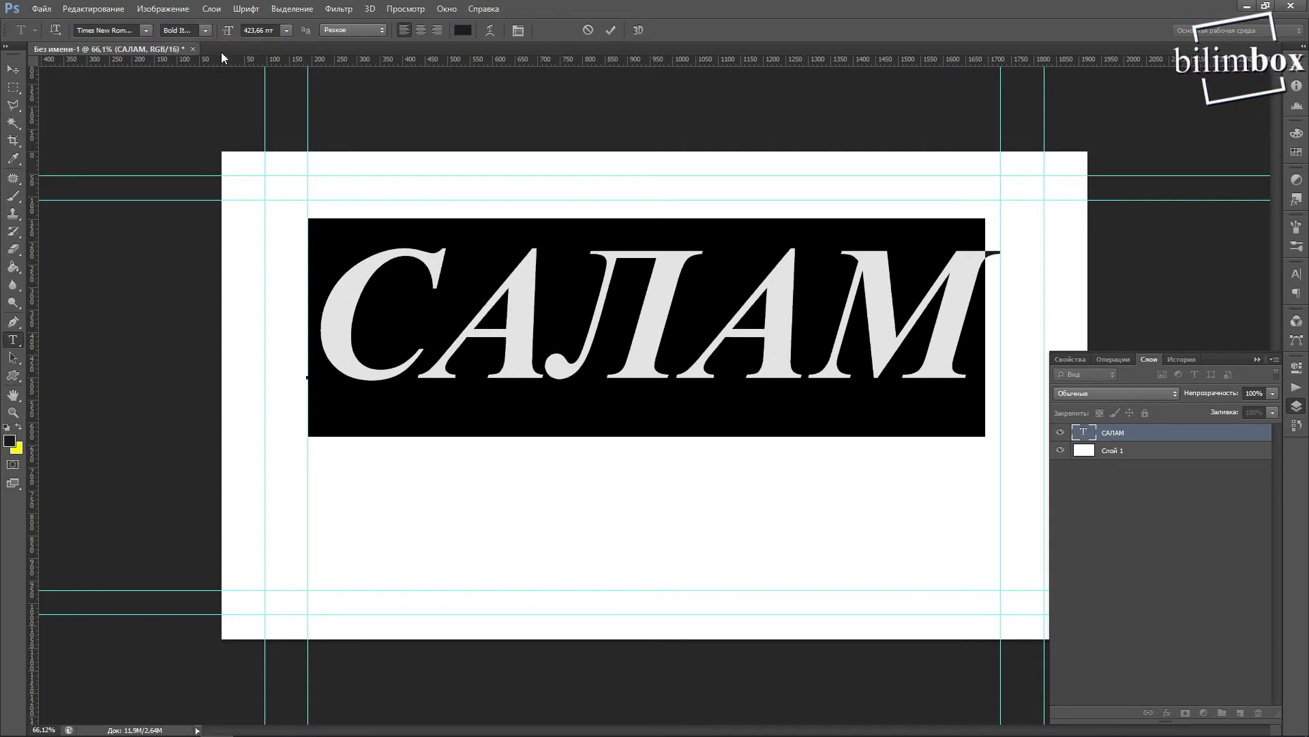
{"action": "left_click", "coordinate": [203, 31]}
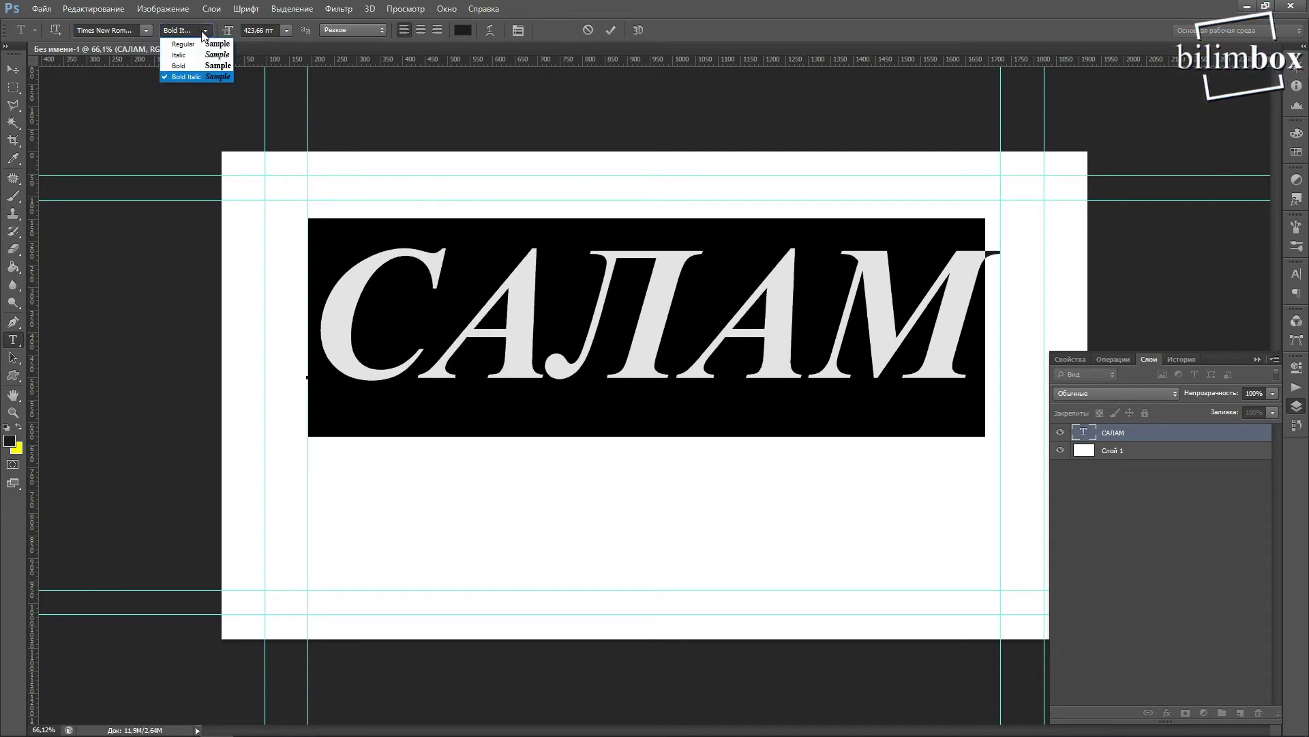
{"action": "left_click", "coordinate": [195, 65]}
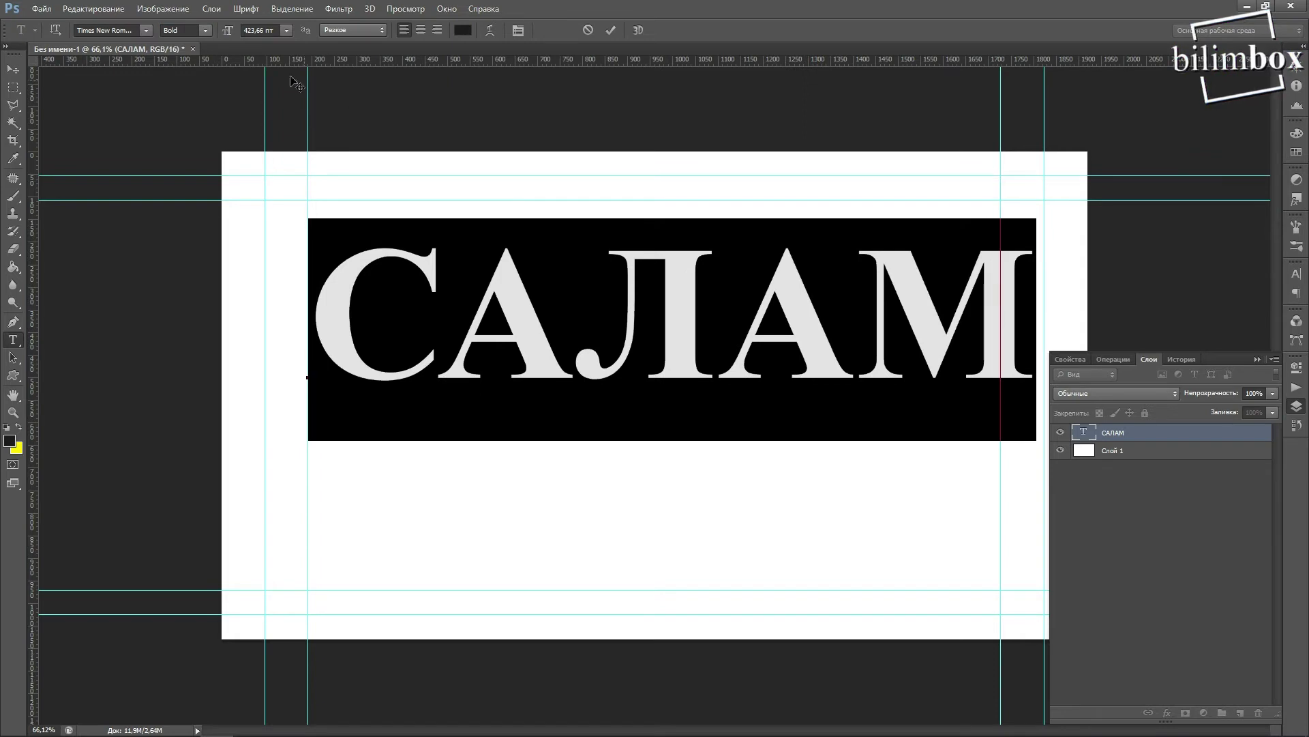
Set the selected САЛАМ text's font to Tahoma, keep the Bold style and commit the edit
{"action": "left_click", "coordinate": [145, 30]}
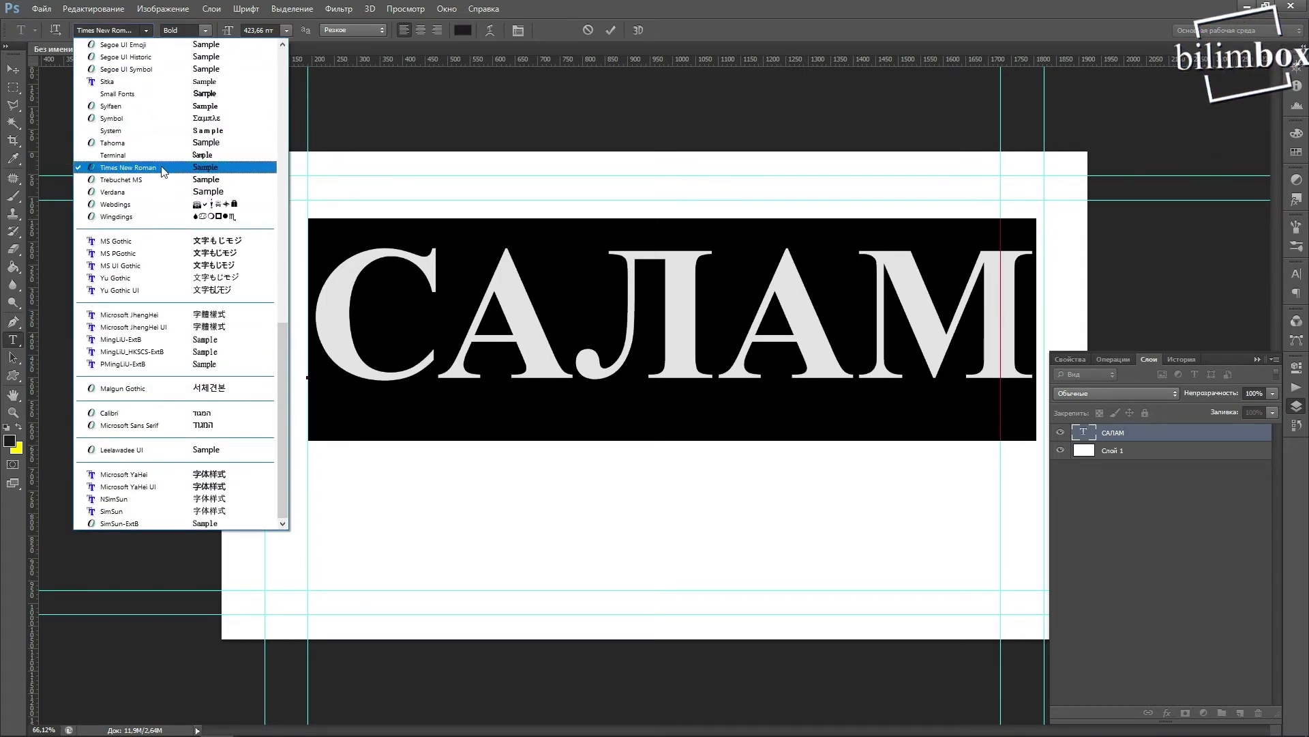
{"action": "scroll", "coordinate": [160, 246], "scroll_direction": "up", "scroll_amount": 4}
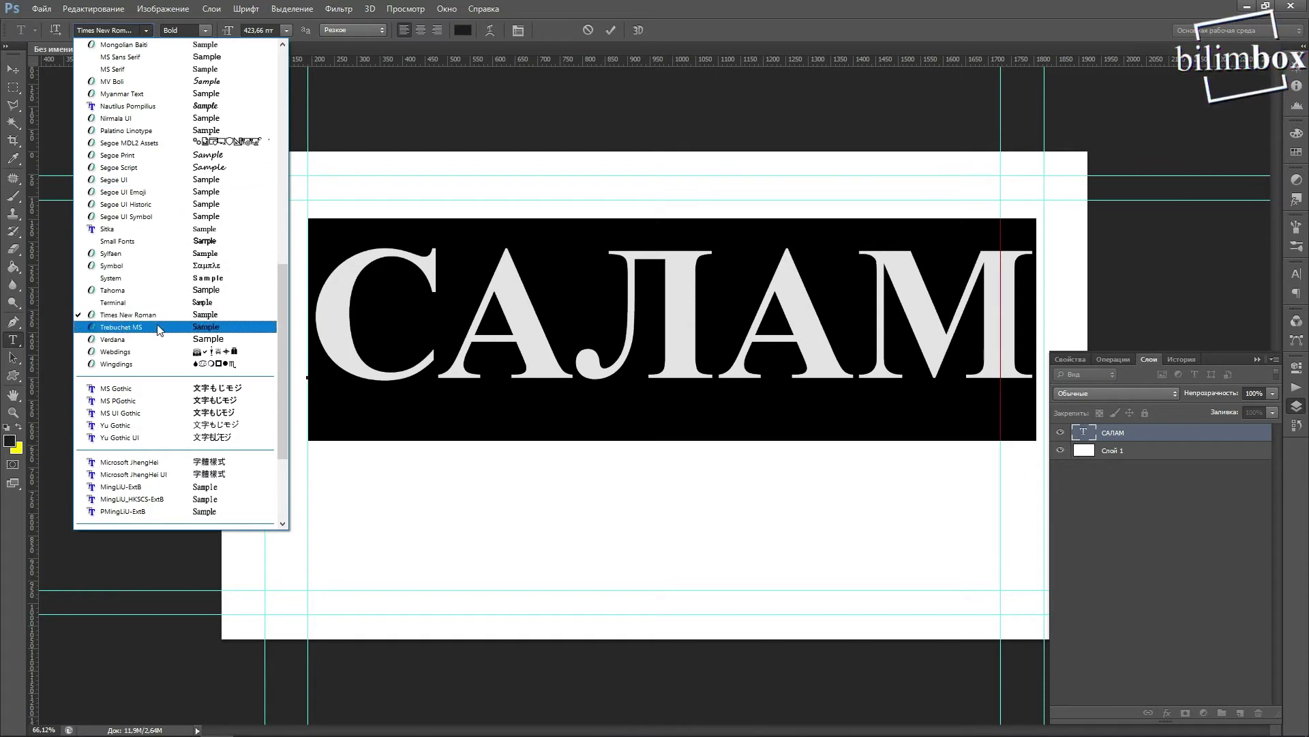
{"action": "left_click", "coordinate": [151, 291]}
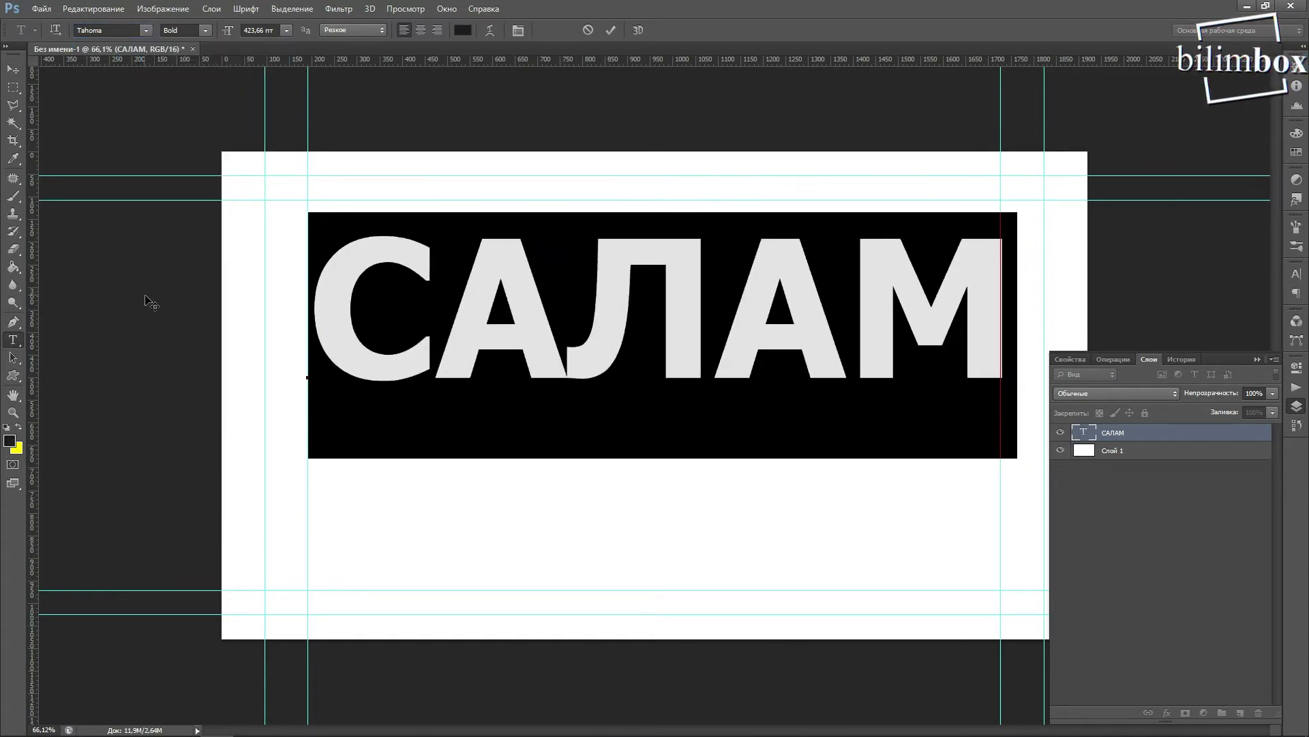
{"action": "left_click", "coordinate": [205, 31]}
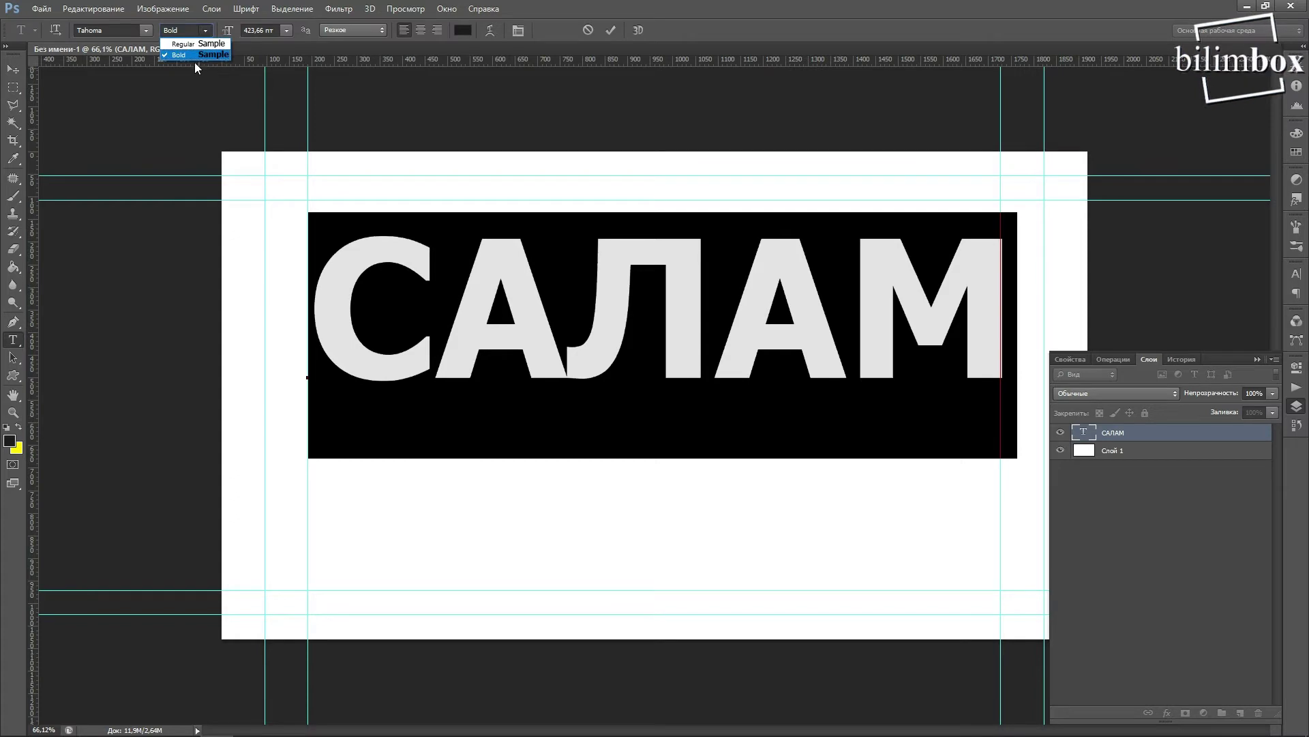
{"action": "left_click", "coordinate": [610, 31]}
{"action": "left_click", "coordinate": [610, 31]}
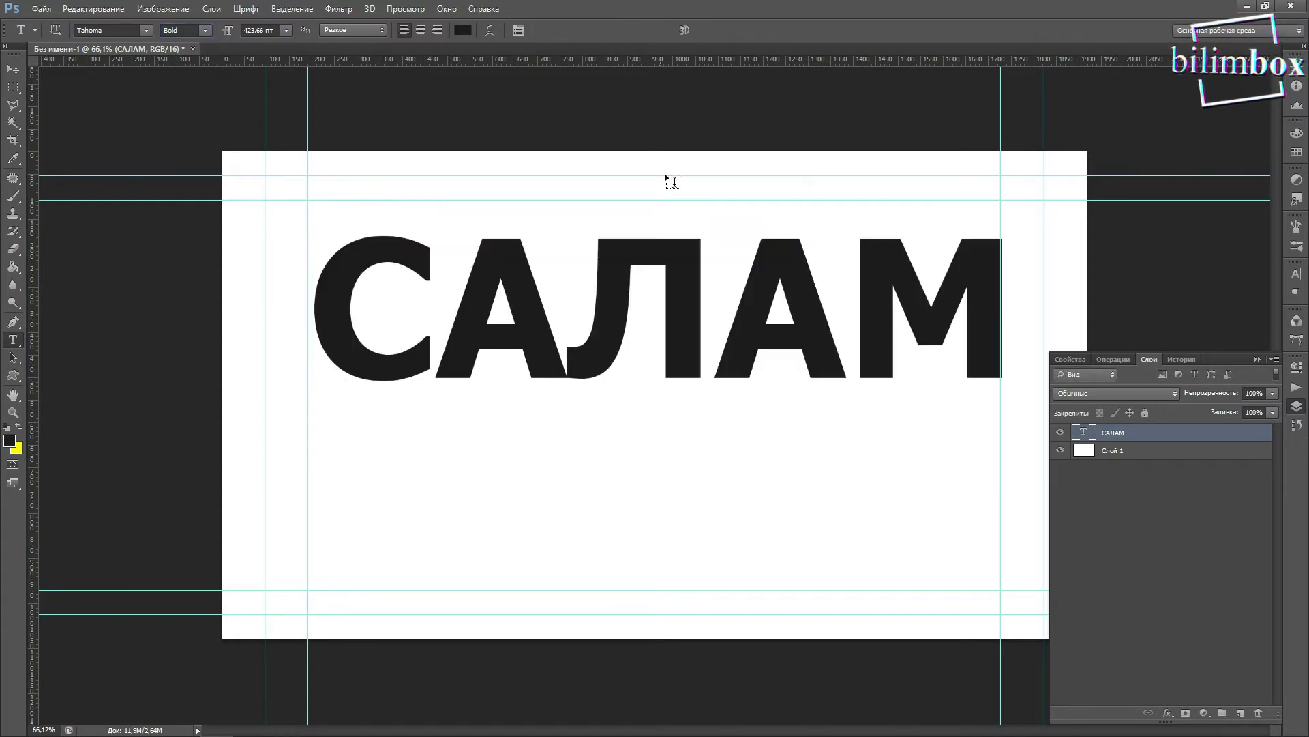
Set the style of the committed САЛАМ text layer to Regular without selecting its letters
{"action": "scroll", "coordinate": [670, 335], "scroll_direction": "down", "scroll_amount": 2}
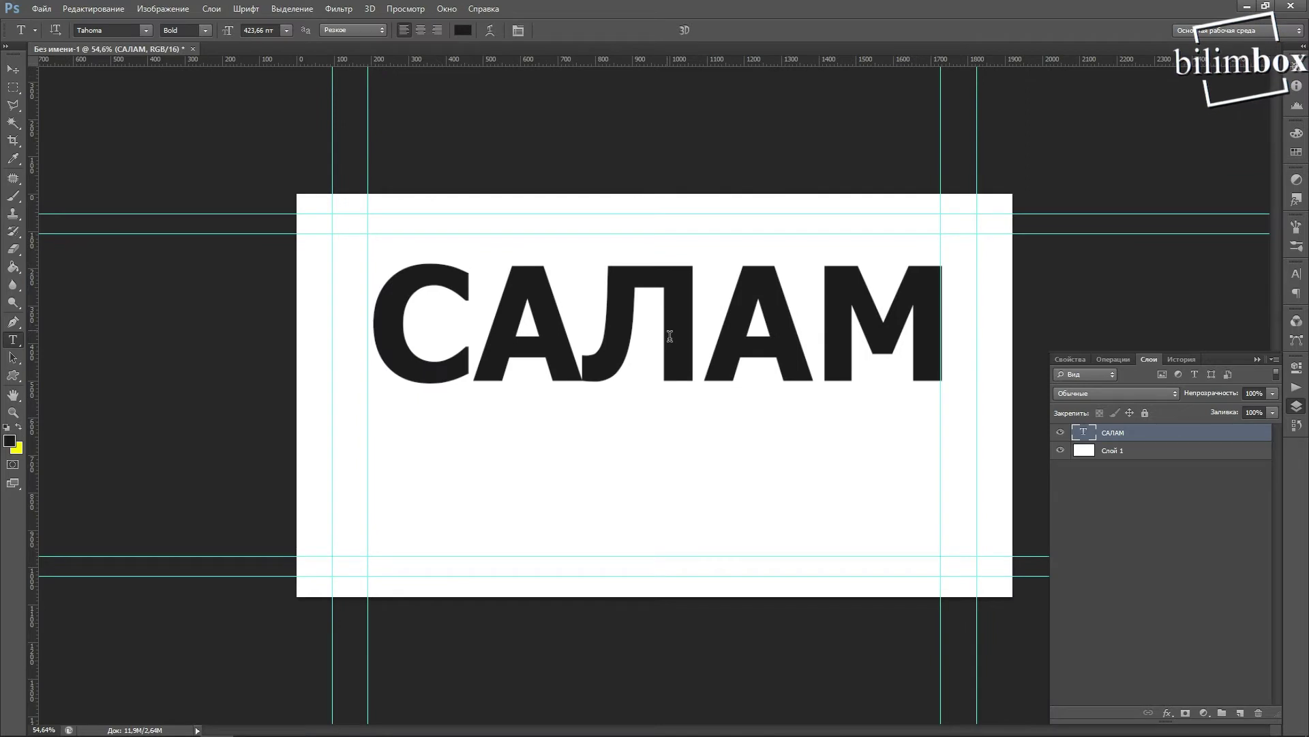
{"action": "scroll", "coordinate": [670, 335], "scroll_direction": "up", "scroll_amount": 2}
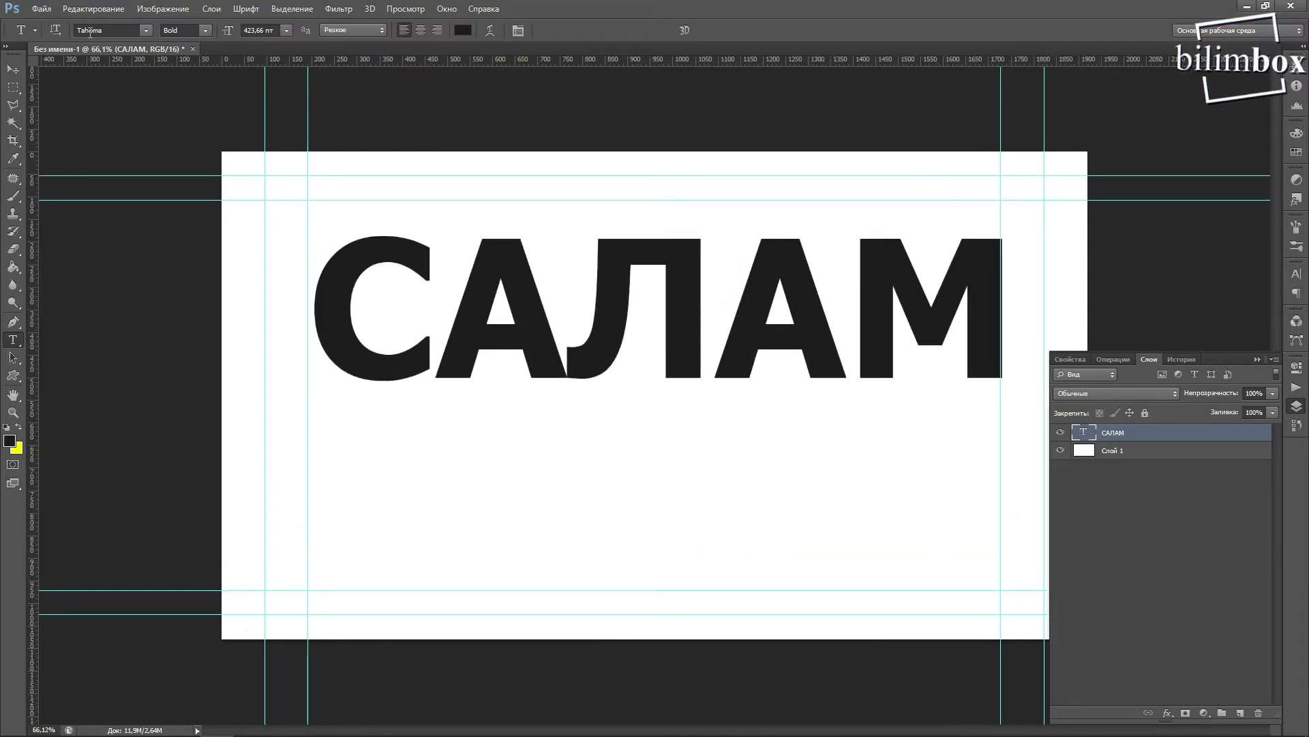
{"action": "left_click", "coordinate": [205, 30]}
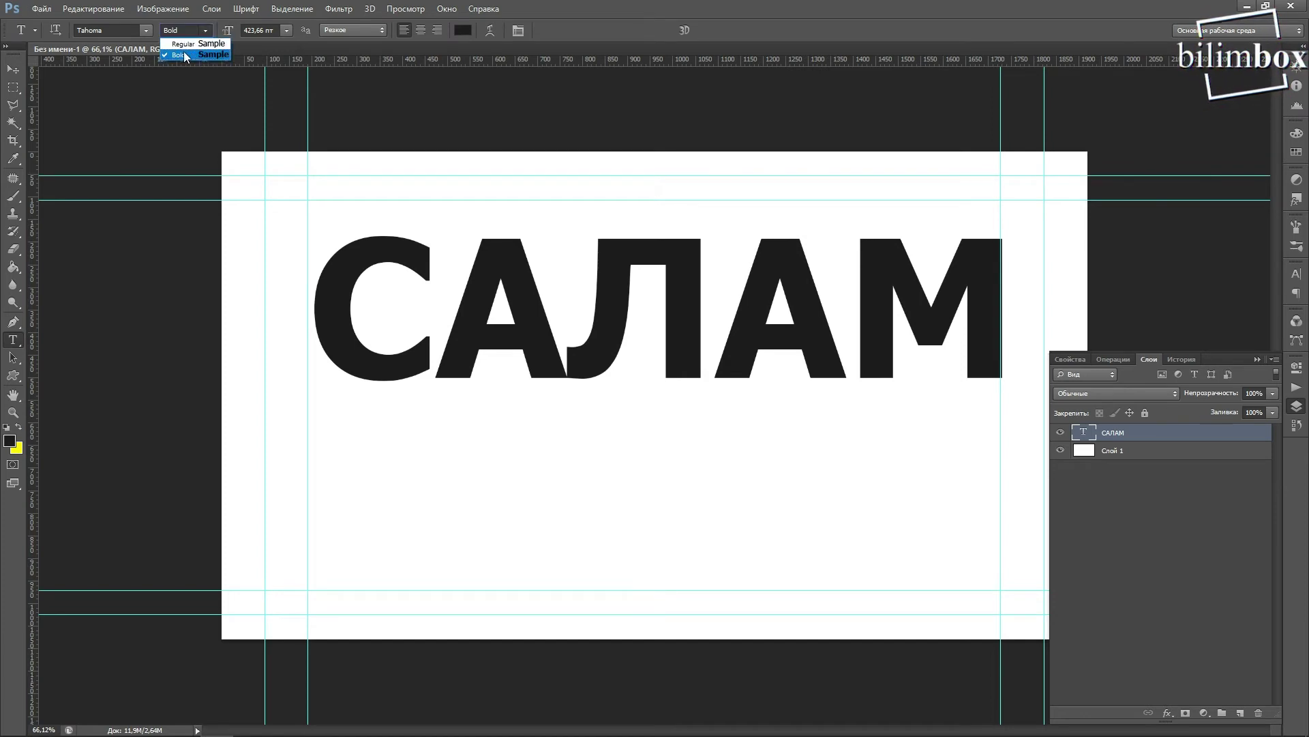
{"action": "left_click", "coordinate": [183, 43]}
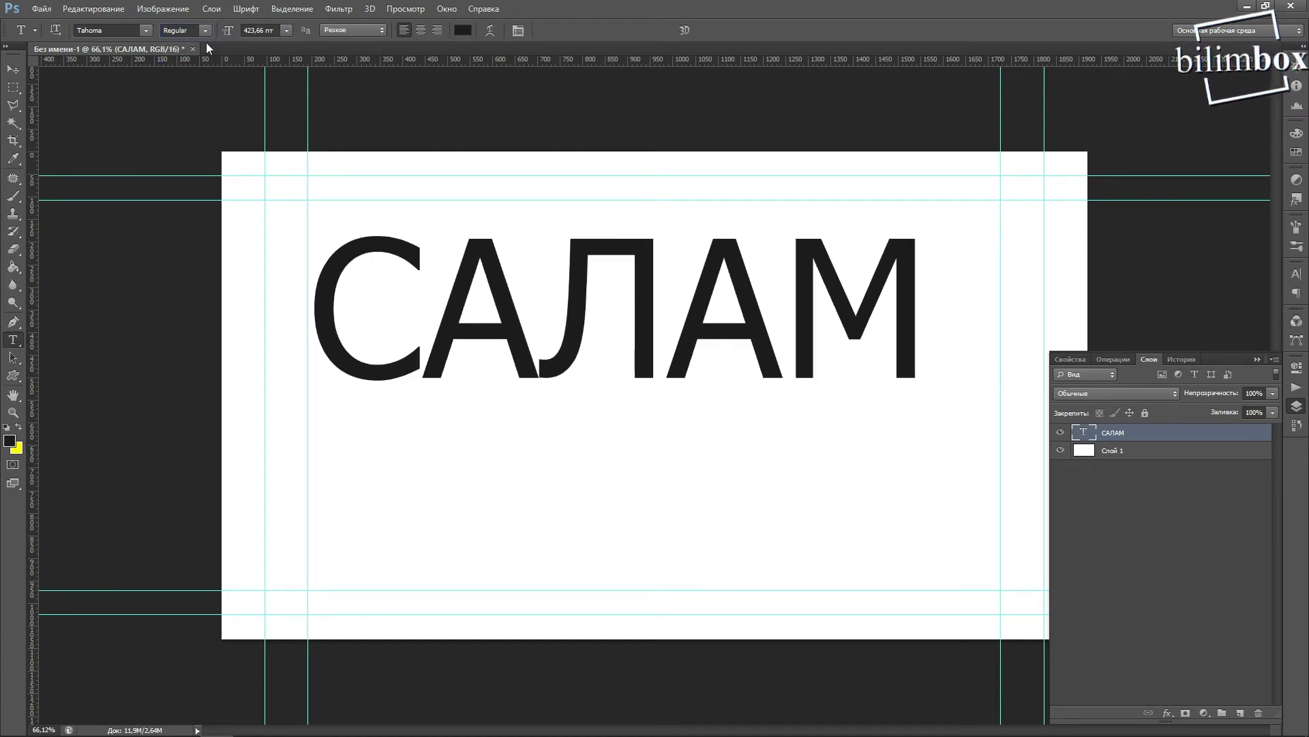
Select all the САЛАМ letters, set their style to Bold and commit the edit
{"action": "left_click_drag", "start_coordinate": [331, 295], "coordinate": [924, 301]}
{"action": "left_click", "coordinate": [206, 30]}
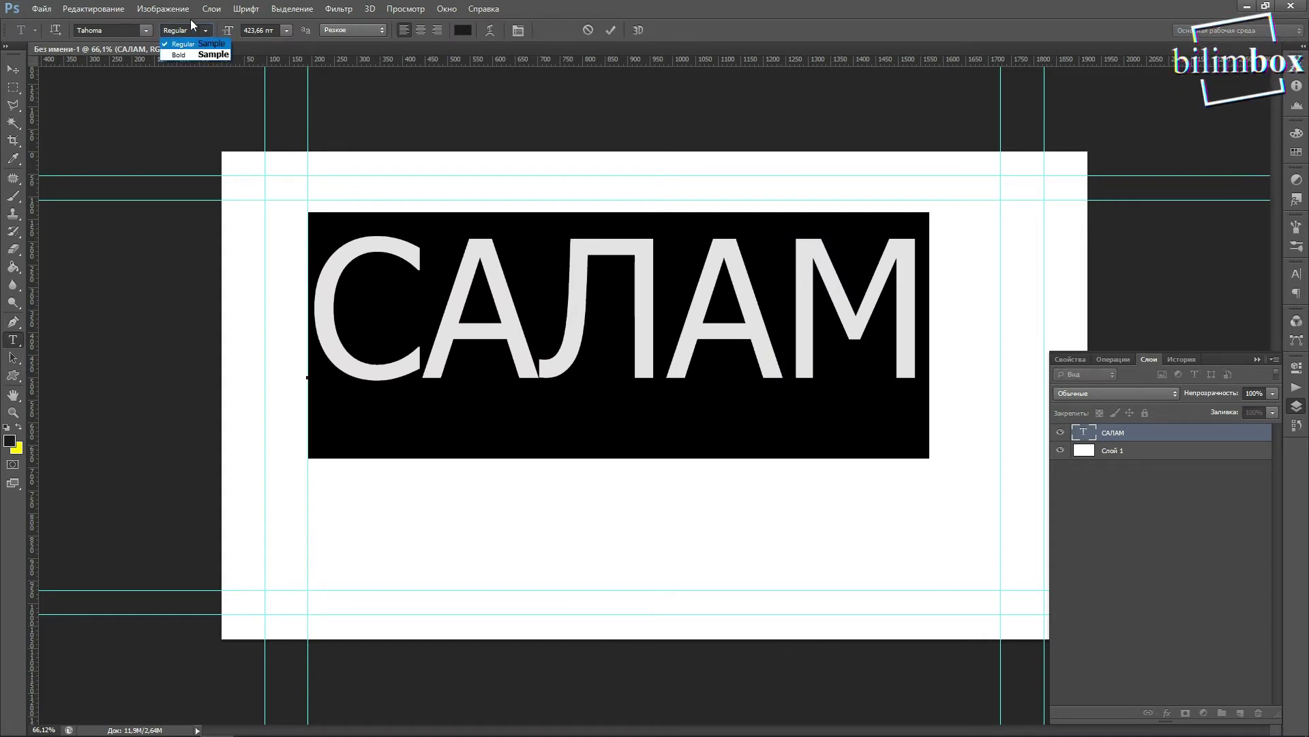
{"action": "left_click", "coordinate": [185, 54]}
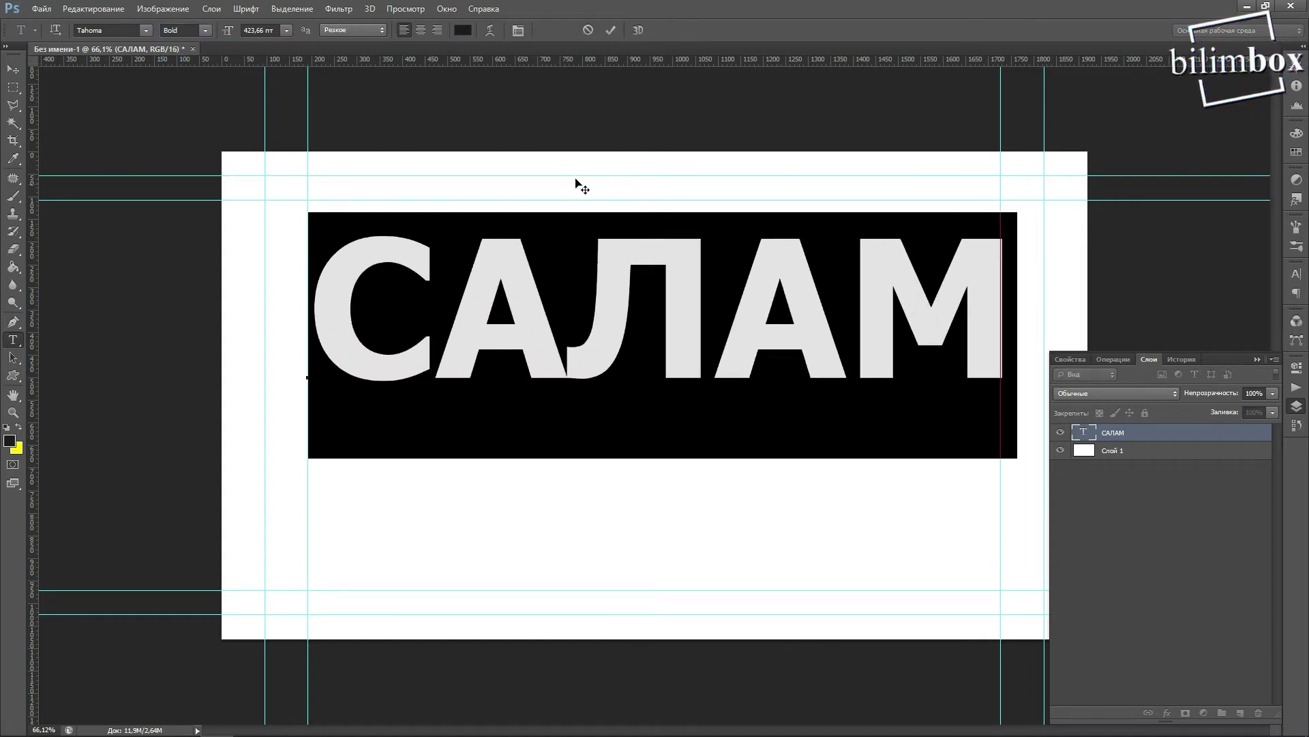
{"action": "left_click", "coordinate": [609, 30]}
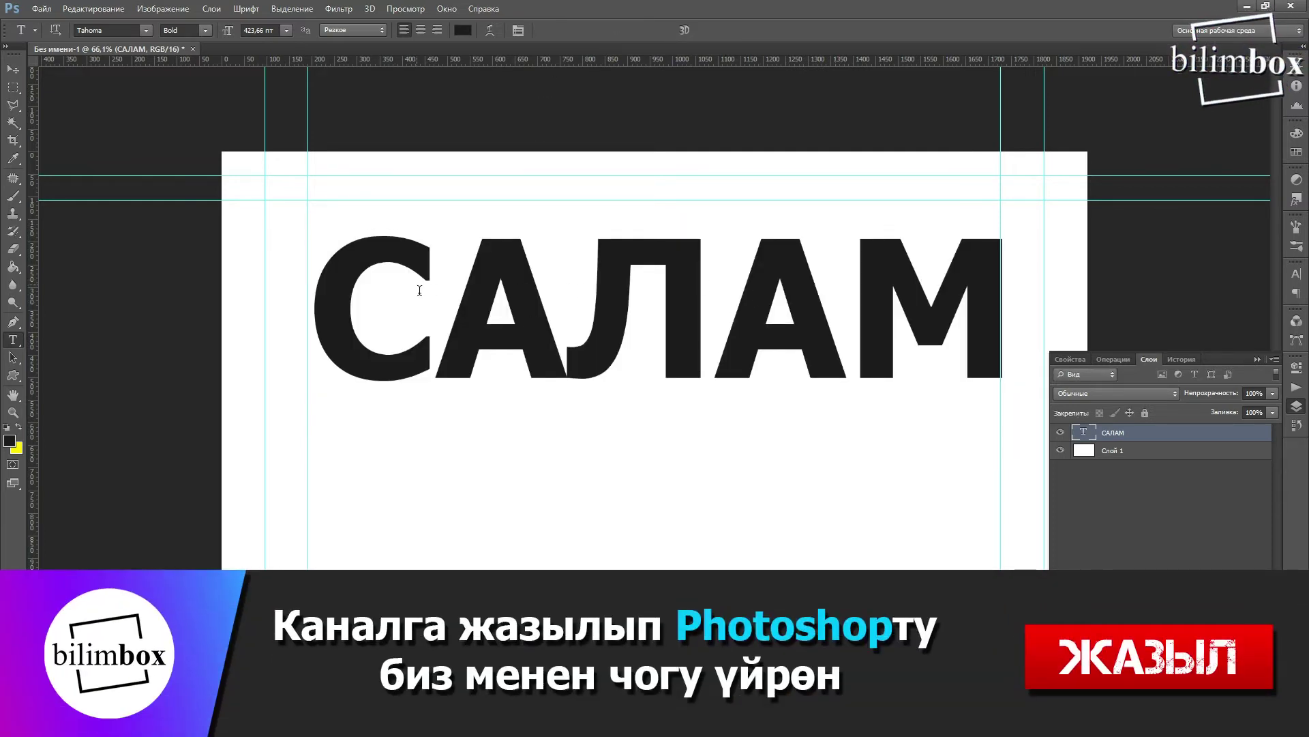
Recolour the whole САЛАМ text red (ff0000) through the foreground colour and commit the edit
{"action": "key", "text": "ctrl+0"}
{"action": "left_click_drag", "start_coordinate": [357, 293], "coordinate": [914, 296]}
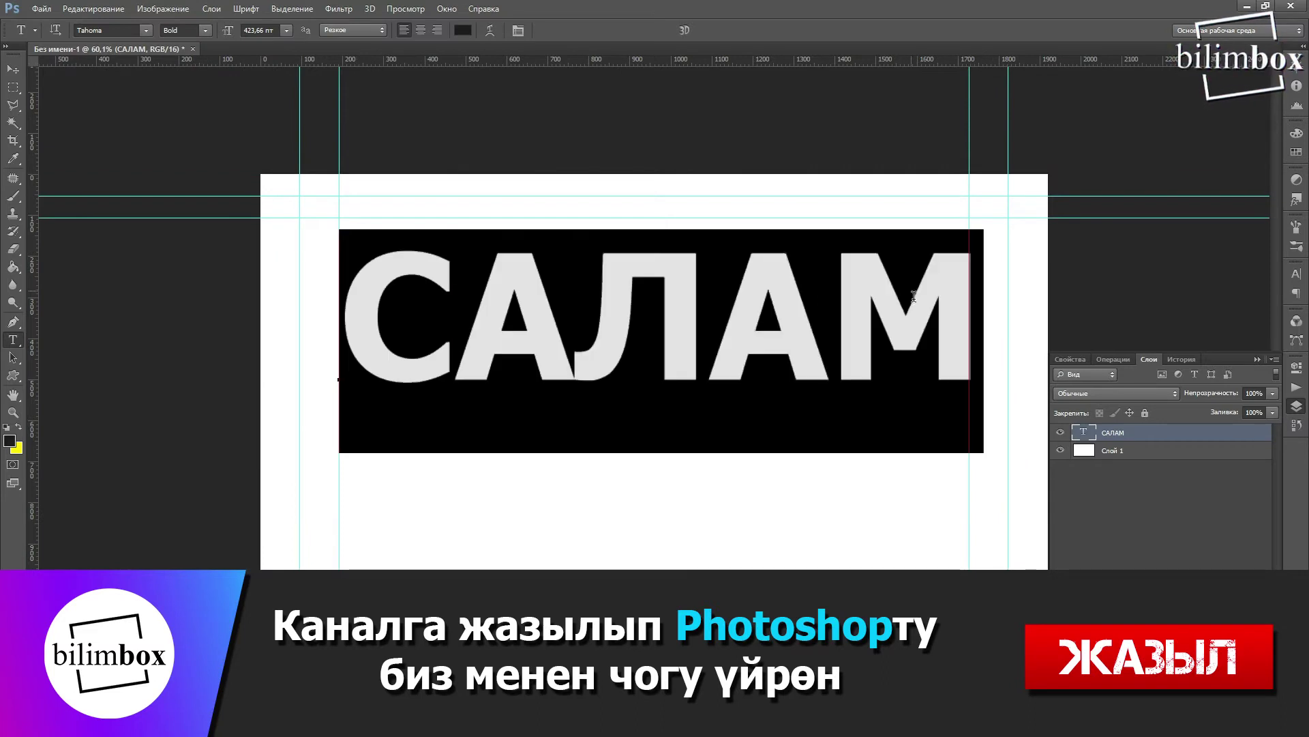
{"action": "left_click", "coordinate": [10, 442]}
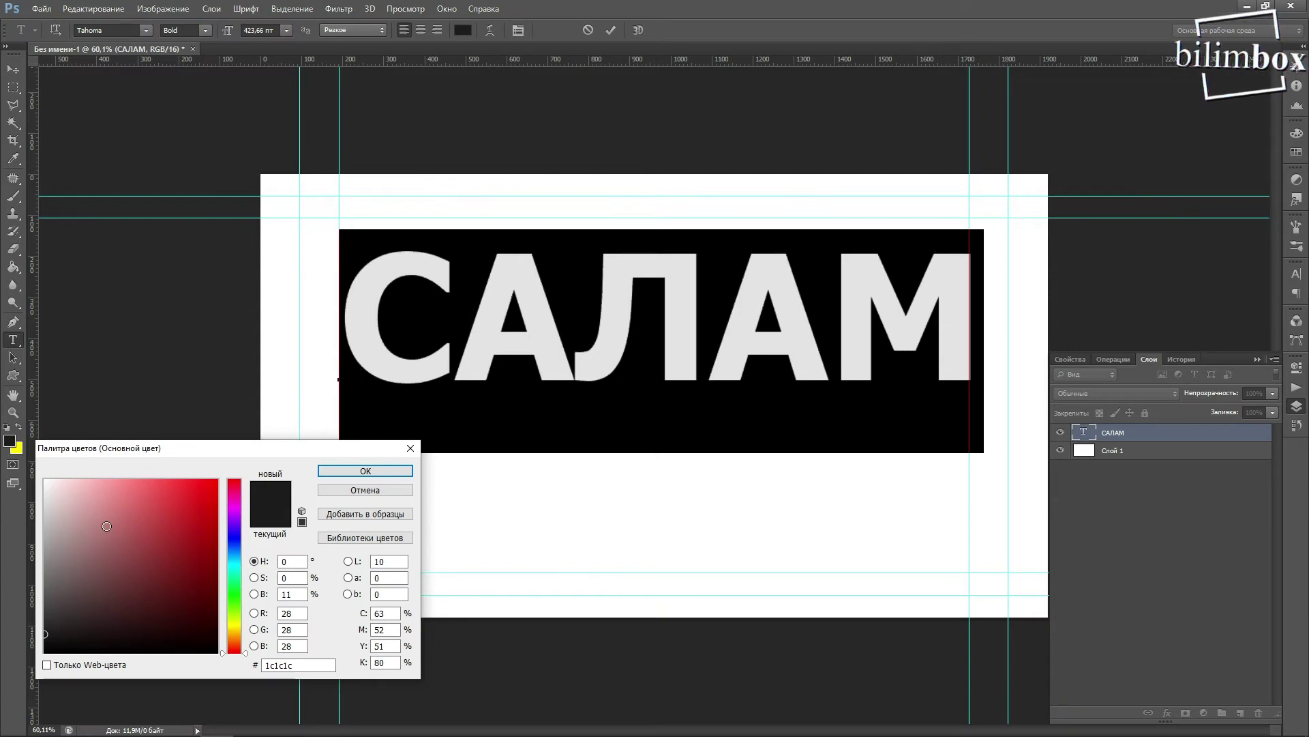
{"action": "mouse_move", "coordinate": [204, 543]}
{"action": "left_mouse_down"}
{"action": "mouse_move", "coordinate": [208, 509]}
{"action": "mouse_move", "coordinate": [188, 538]}
{"action": "left_mouse_up"}
{"action": "left_click", "coordinate": [303, 511]}
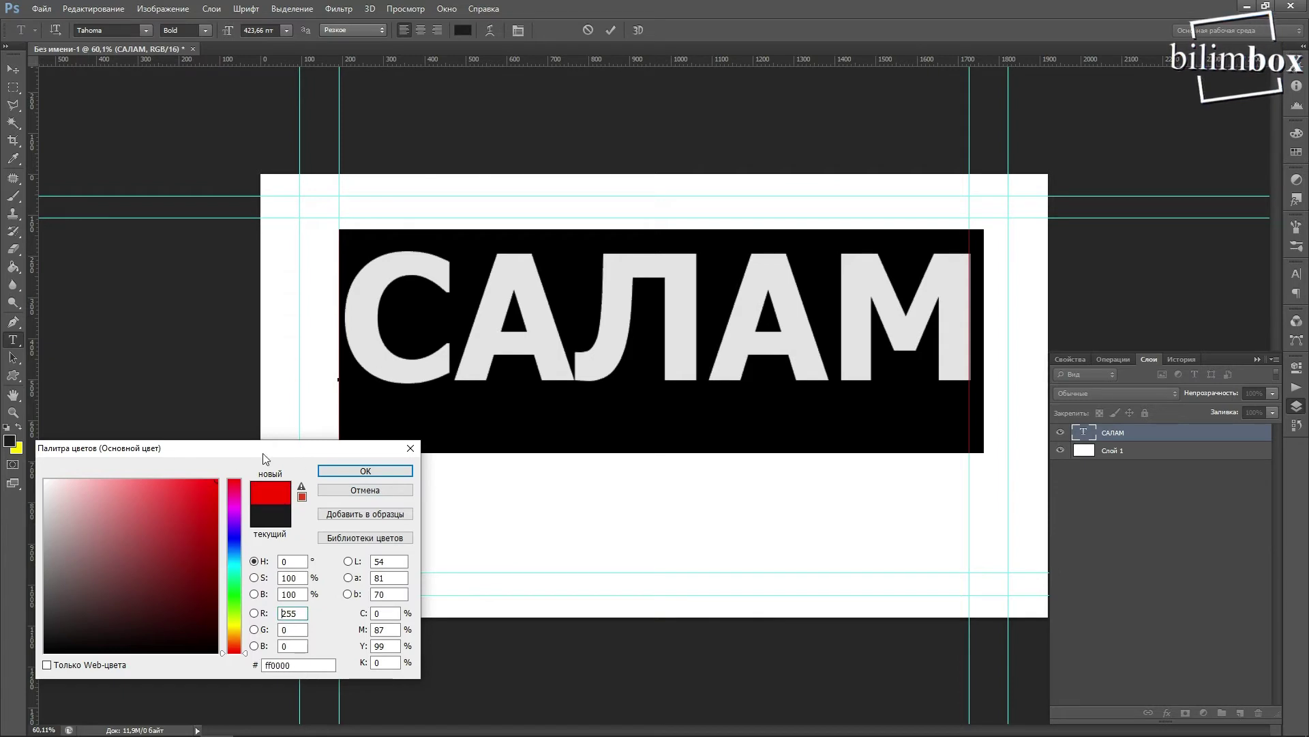
{"action": "left_click", "coordinate": [365, 470]}
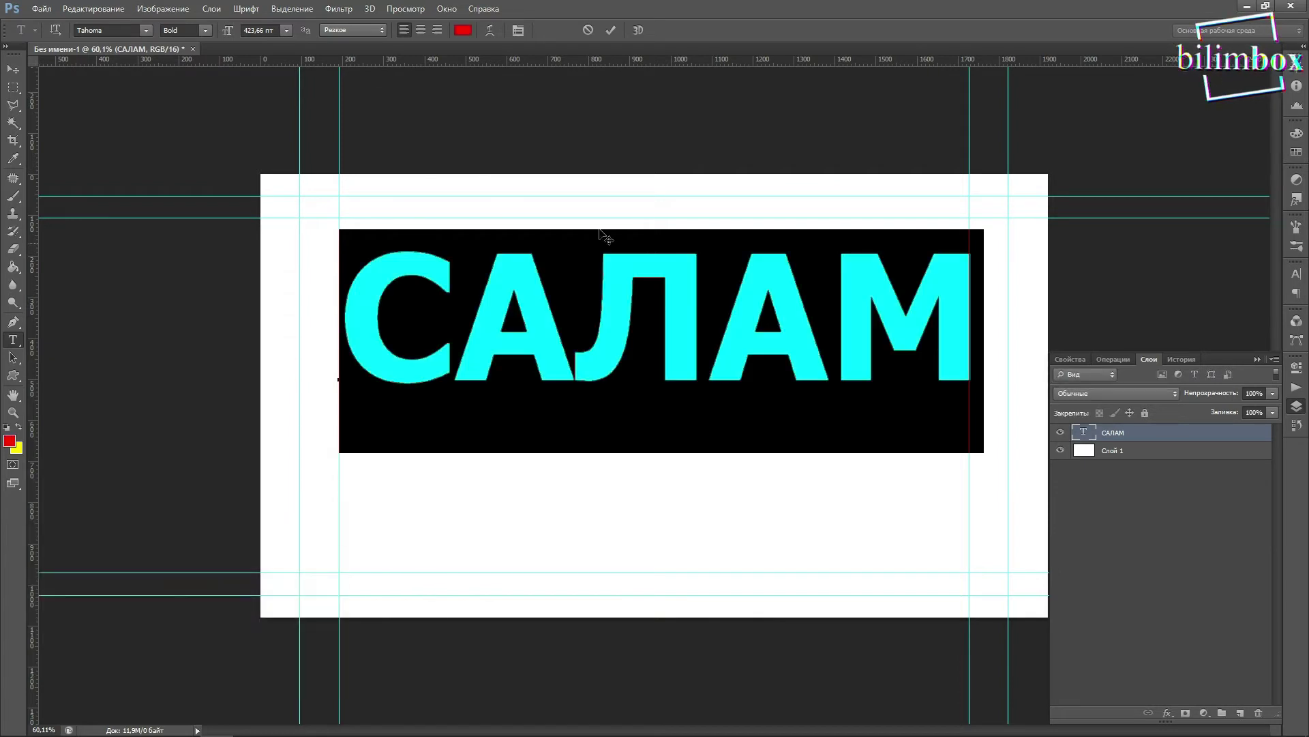
{"action": "left_click", "coordinate": [611, 29]}
Change the text colour of the whole САЛАМ text to dark grey, trying green and yellow hues first, and commit the edit
{"action": "left_click_drag", "start_coordinate": [344, 306], "coordinate": [982, 304]}
{"action": "left_click", "coordinate": [467, 30]}
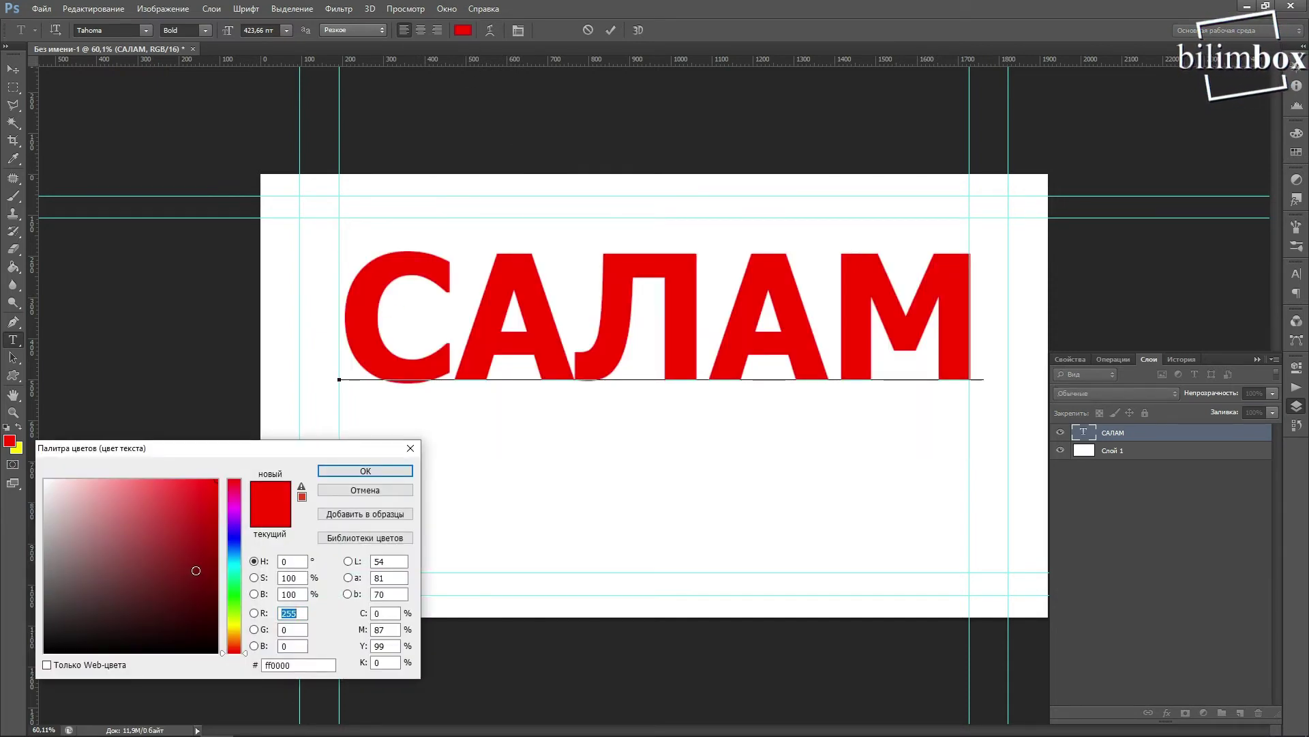
{"action": "left_click_drag", "start_coordinate": [232, 547], "coordinate": [231, 609]}
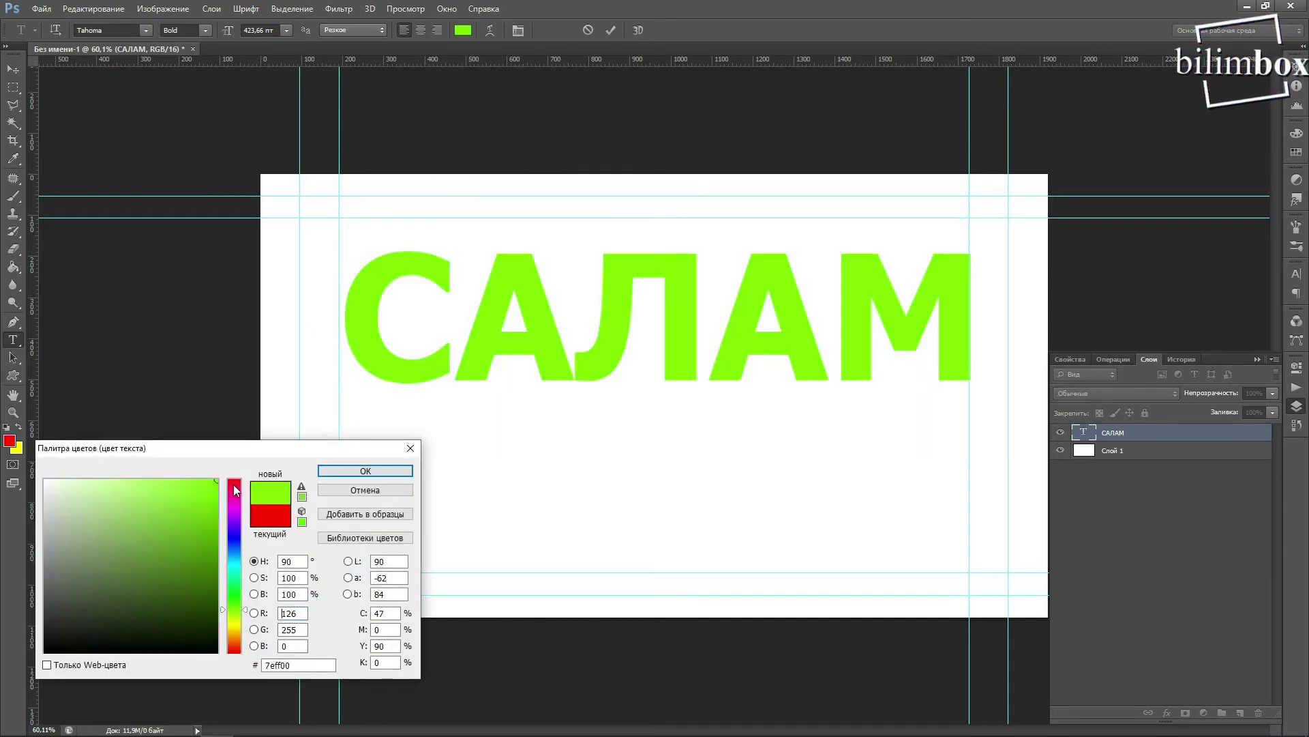
{"action": "left_click_drag", "start_coordinate": [232, 515], "coordinate": [235, 627]}
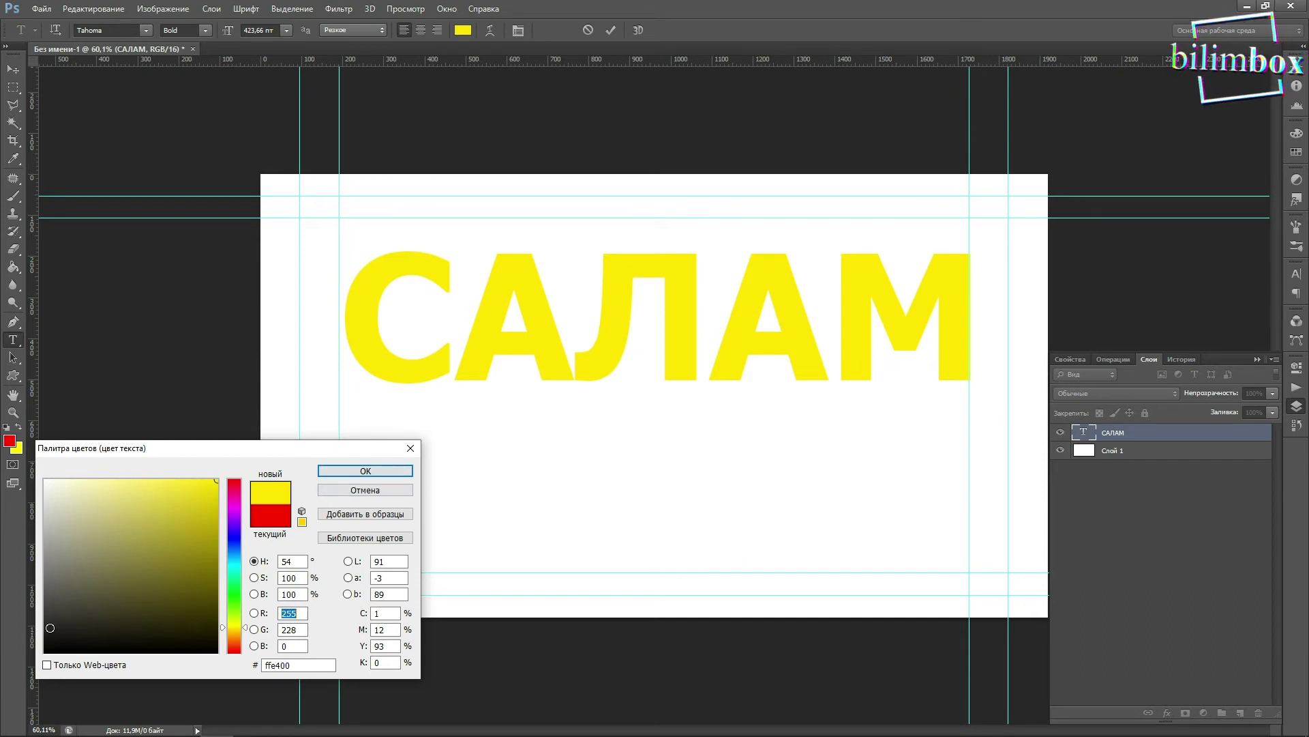
{"action": "left_click", "coordinate": [49, 614]}
{"action": "left_click", "coordinate": [362, 471]}
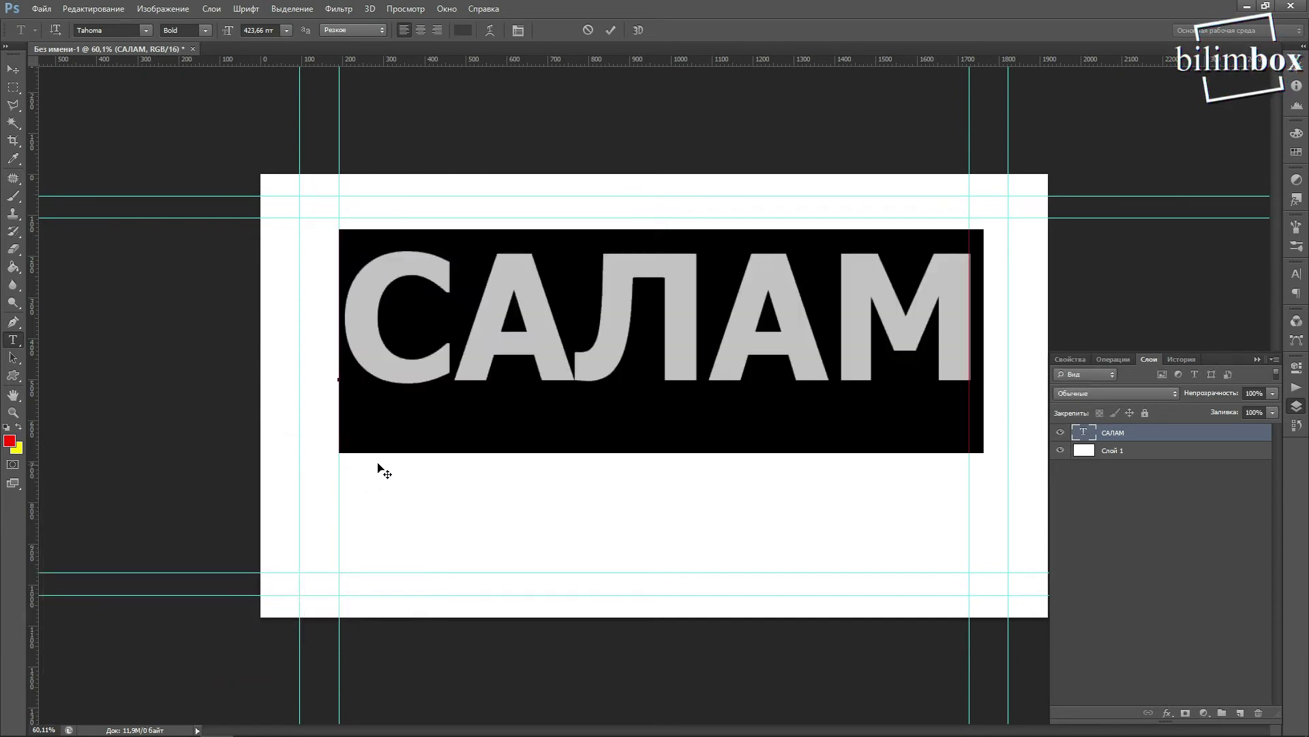
{"action": "left_click", "coordinate": [610, 30]}
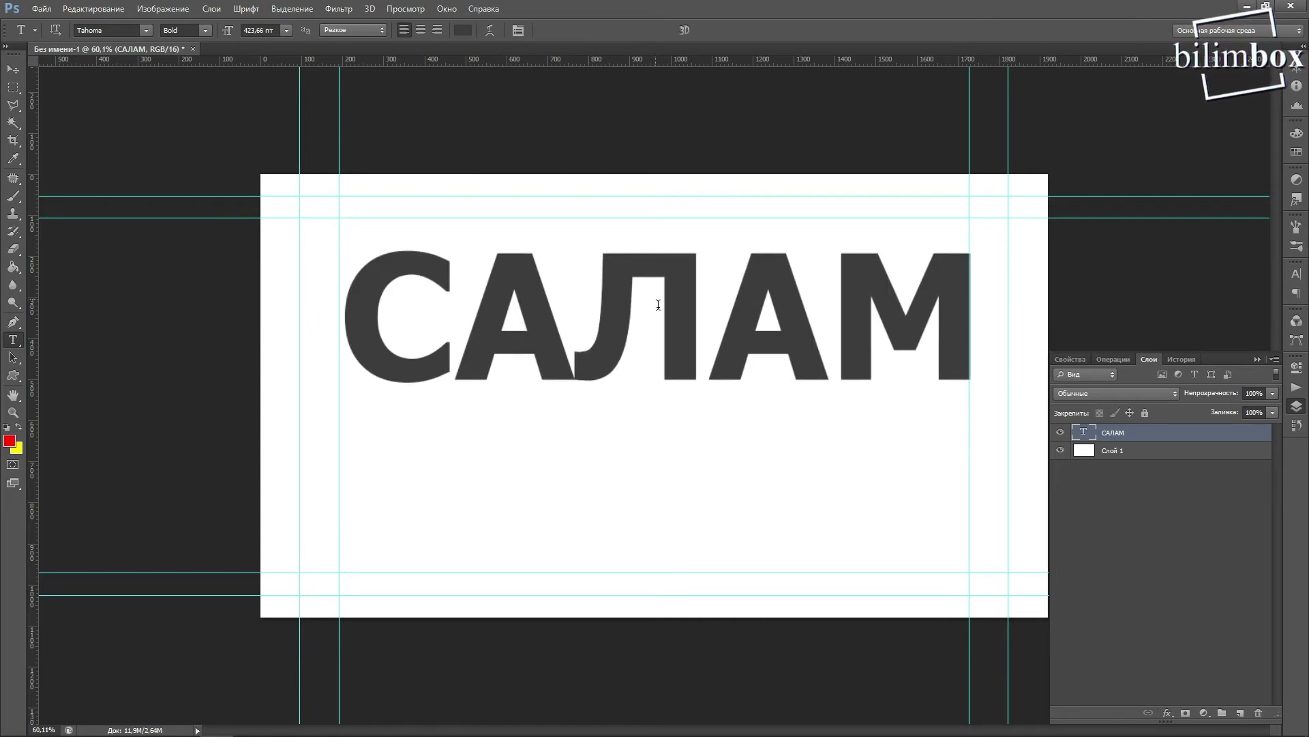
Place the text cursor inside the САЛАМ text and commit without editing it
{"action": "left_click", "coordinate": [658, 305]}
{"action": "left_click", "coordinate": [817, 313]}
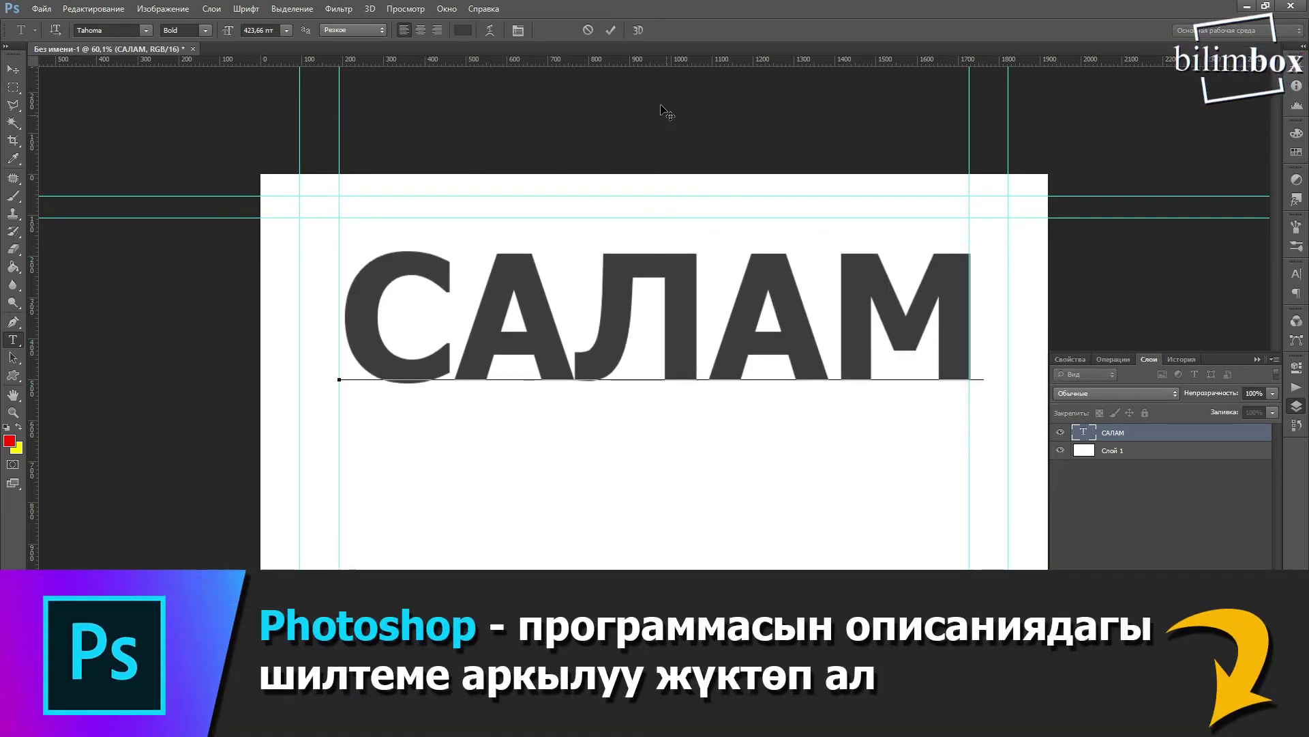
{"action": "left_click", "coordinate": [611, 30]}
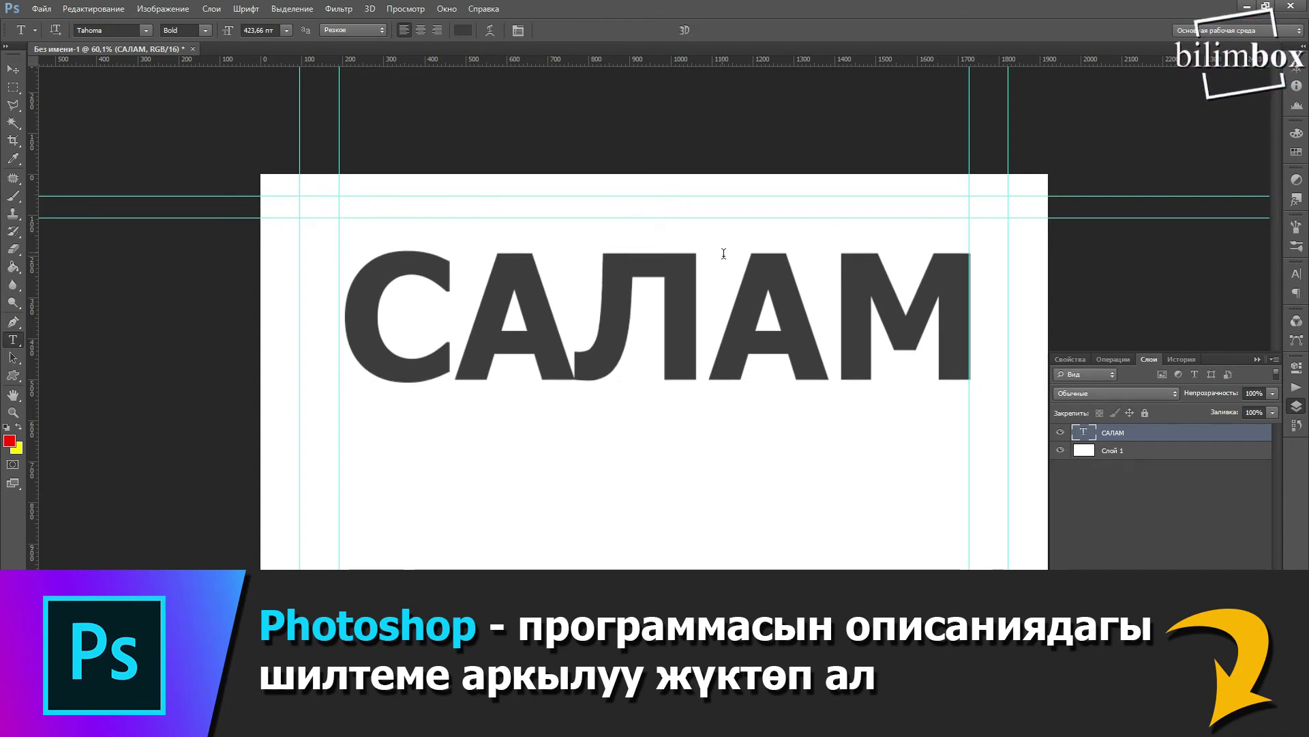
Create an empty text layer on the white area below САЛАМ and commit it
{"action": "left_click", "coordinate": [608, 476]}
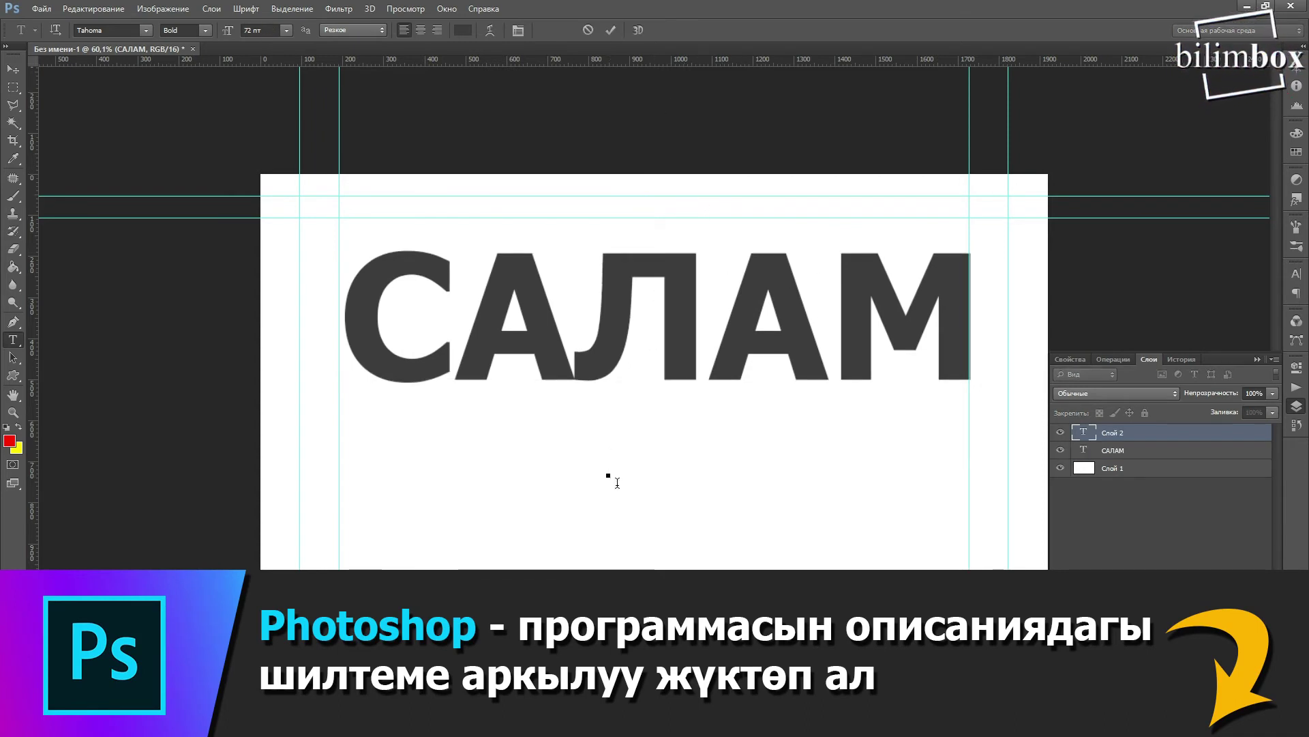
{"action": "key", "text": "ctrl+Return"}
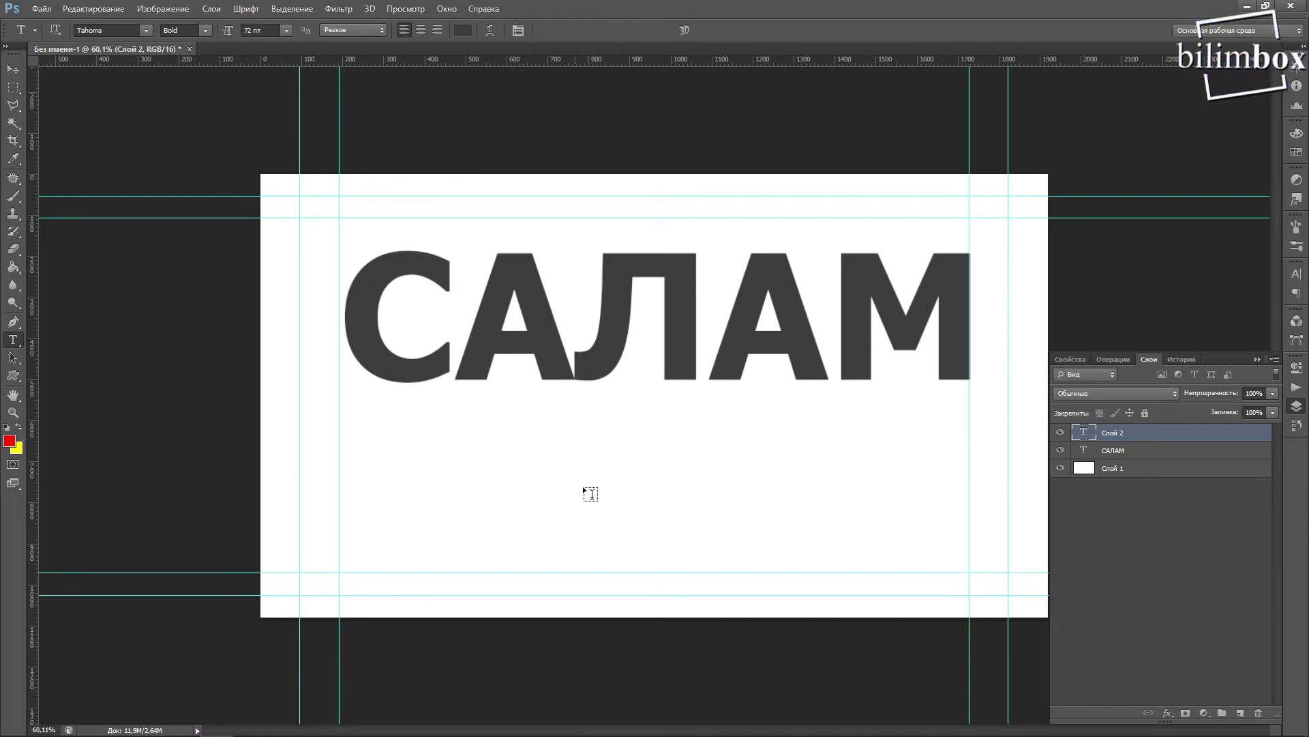
Delete the empty text layer above the САЛАМ layer
{"action": "left_click_drag", "start_coordinate": [1157, 435], "coordinate": [1258, 712]}
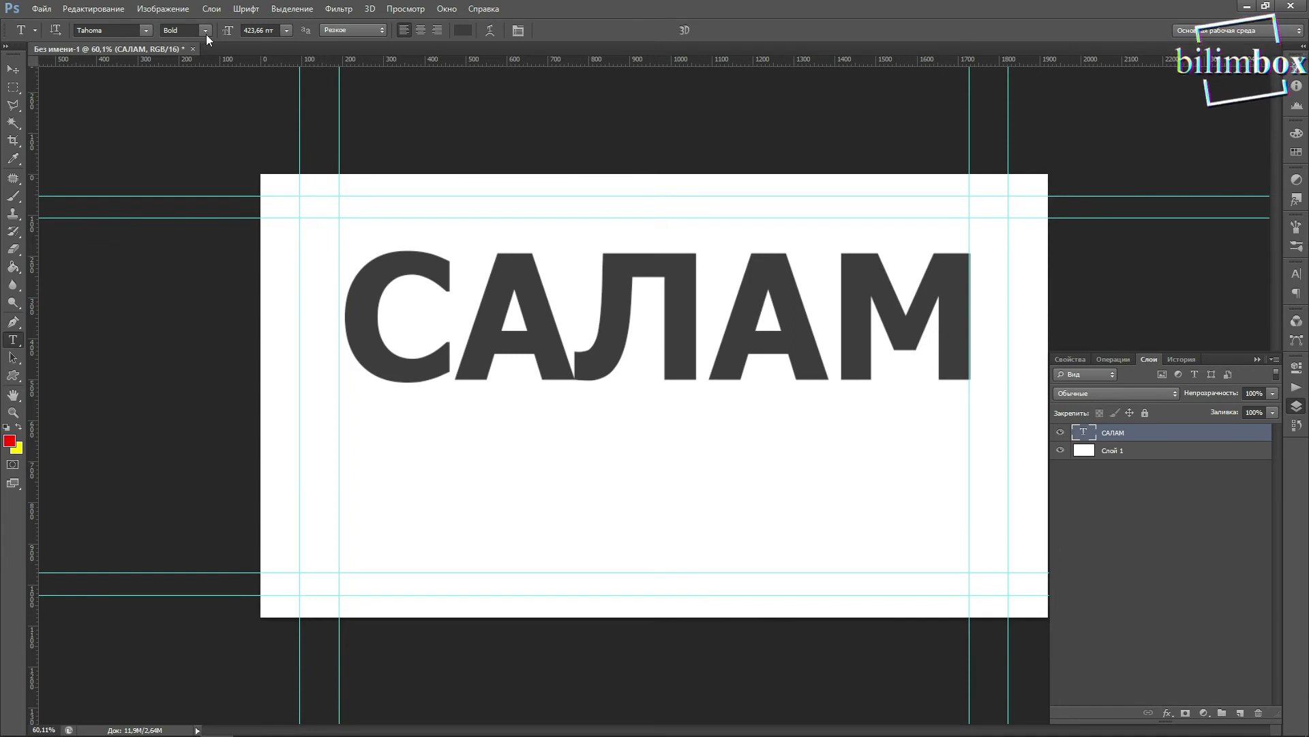
Select the whole САЛАМ text for editing, clear the selection and commit without changing it
{"action": "left_click_drag", "start_coordinate": [361, 299], "coordinate": [935, 300]}
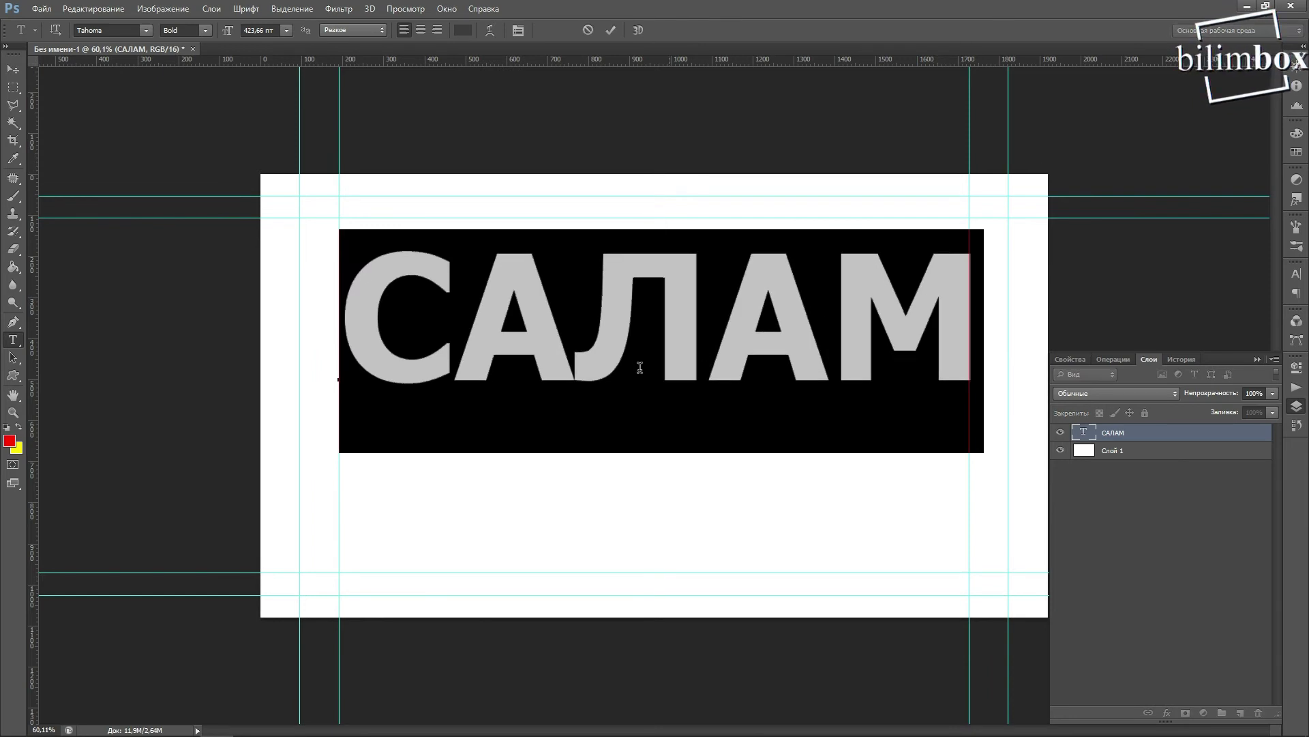
{"action": "left_click", "coordinate": [688, 331]}
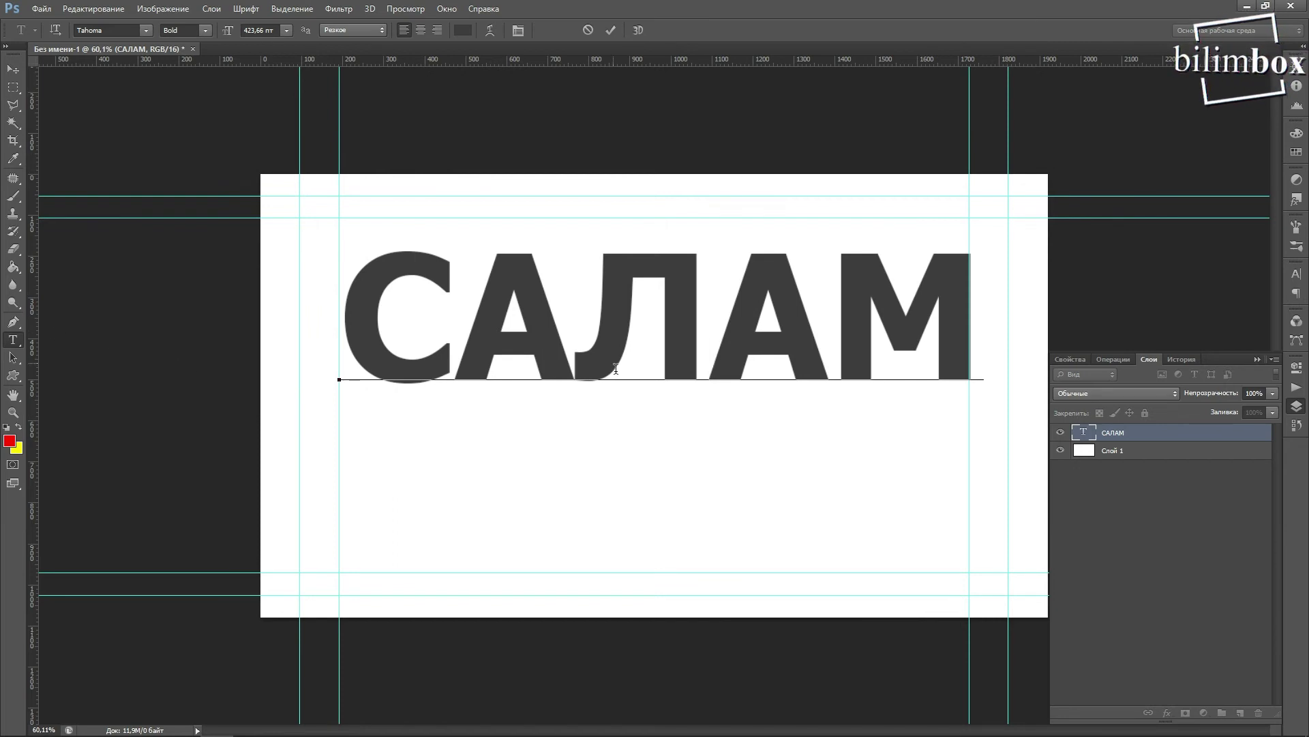
{"action": "left_click", "coordinate": [611, 29]}
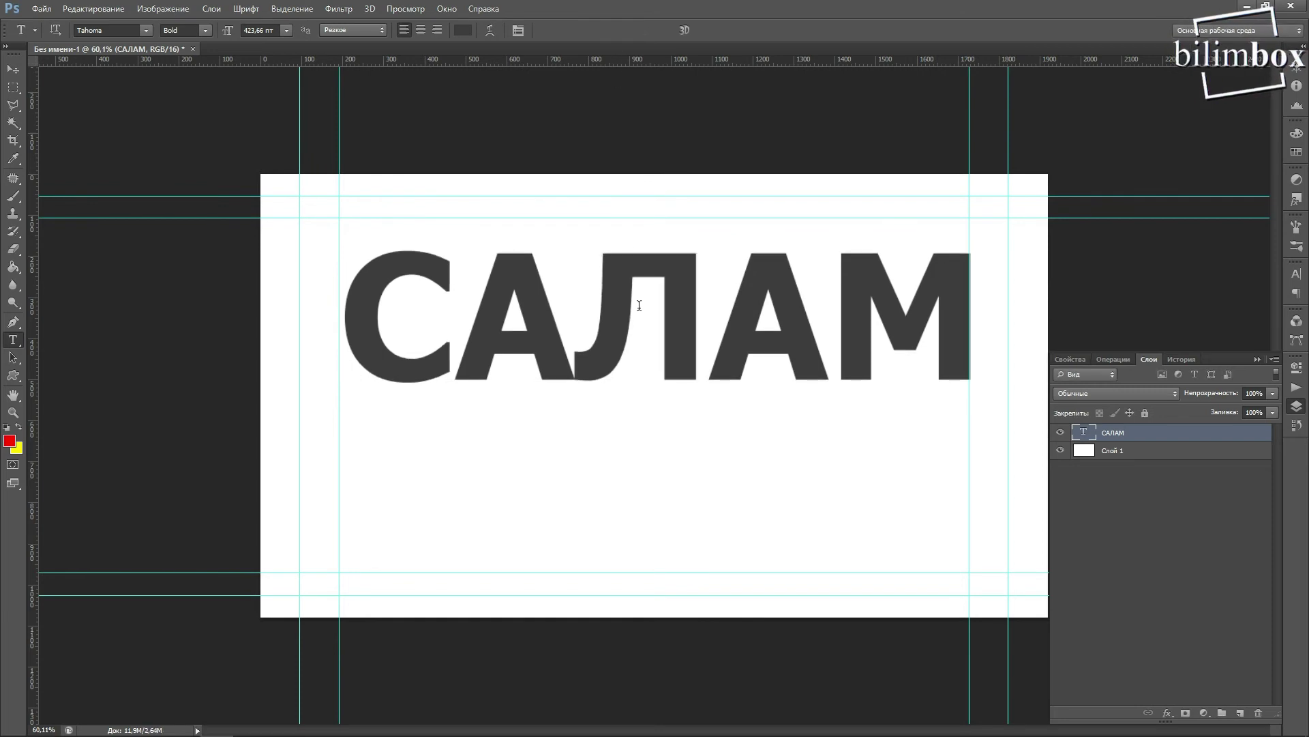
Add a text layer reading GHDFGFGD on the white area below САЛАМ
{"action": "left_click", "coordinate": [503, 481]}
{"action": "type", "text": "GHDFG"}
{"action": "key", "text": "BackSpace"}
{"action": "type", "text": "FGD"}
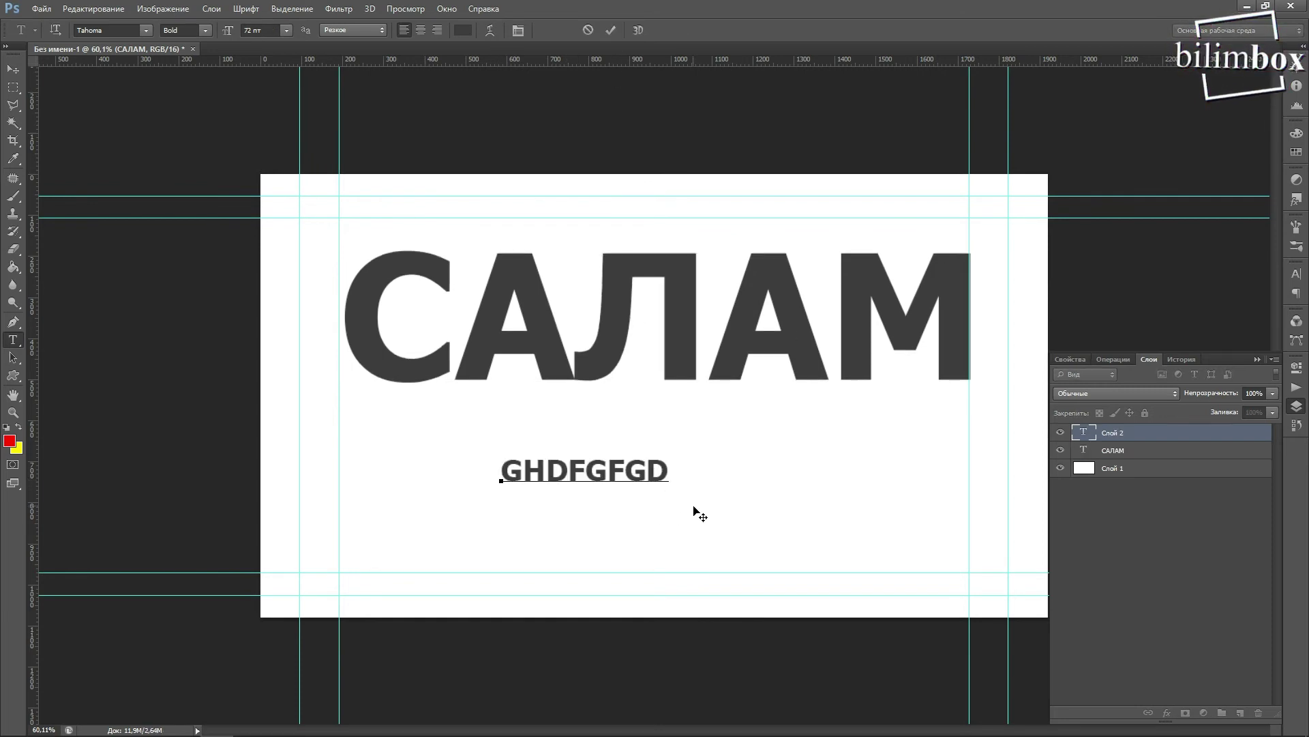
Recolour the whole GHDFGFGD text yellow by swapping the foreground and background colours, and commit the edit
{"action": "left_click_drag", "start_coordinate": [679, 477], "coordinate": [491, 476]}
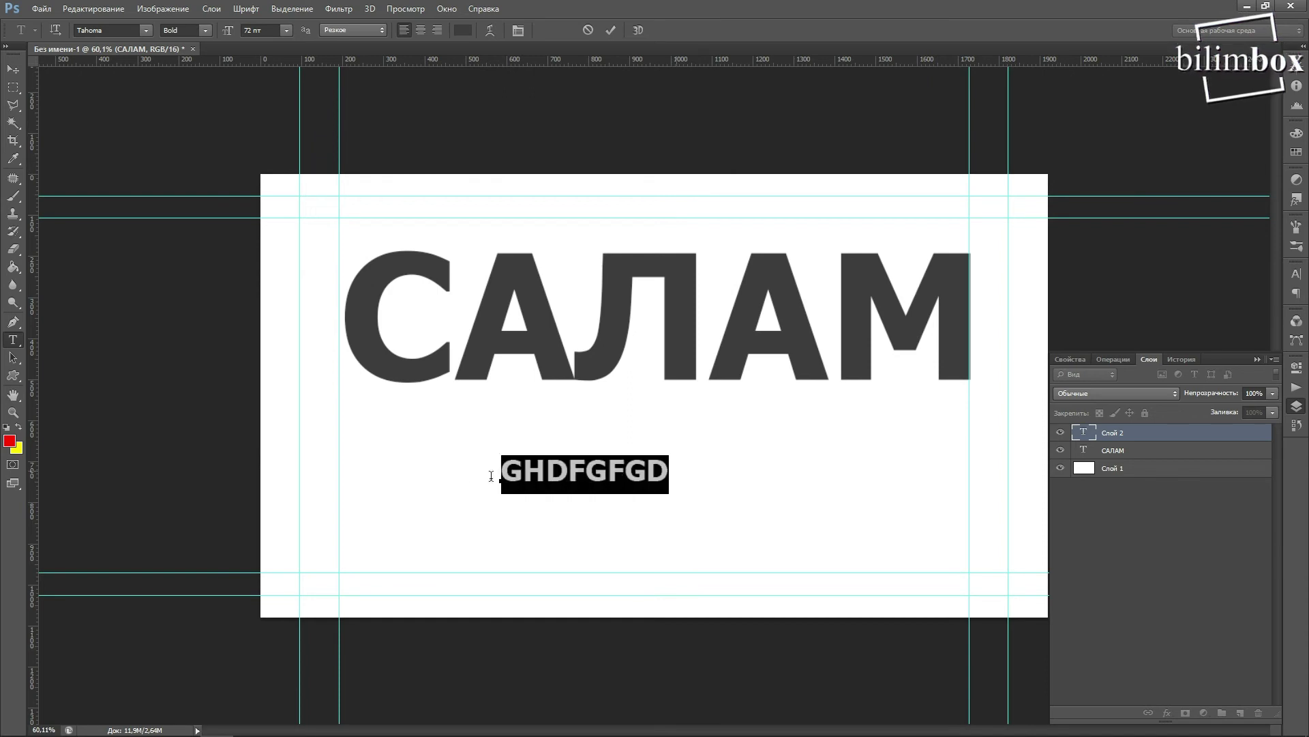
{"action": "left_click", "coordinate": [18, 426]}
{"action": "left_click", "coordinate": [611, 31]}
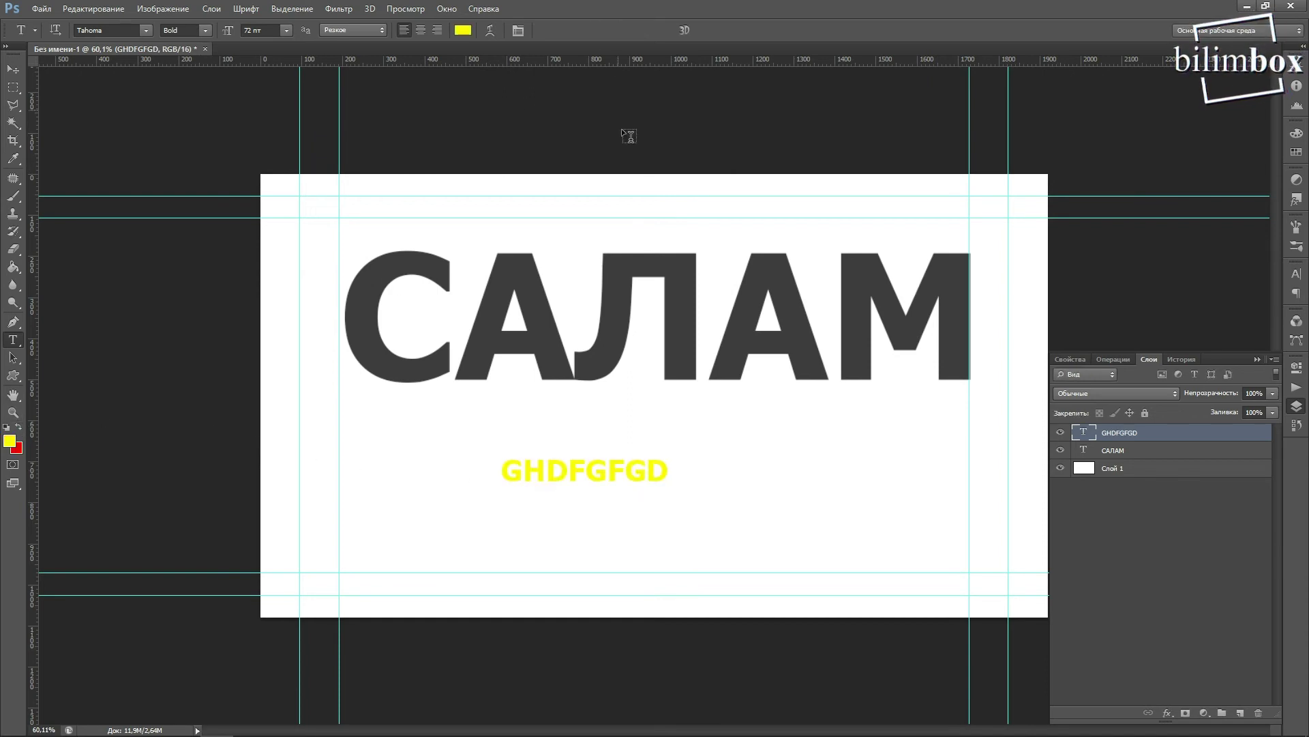
Try enlarging the GHDFGFGD text about its centre to about 287% width and 254% height with Free Transform, and cancel it
{"action": "key", "text": "ctrl+t"}
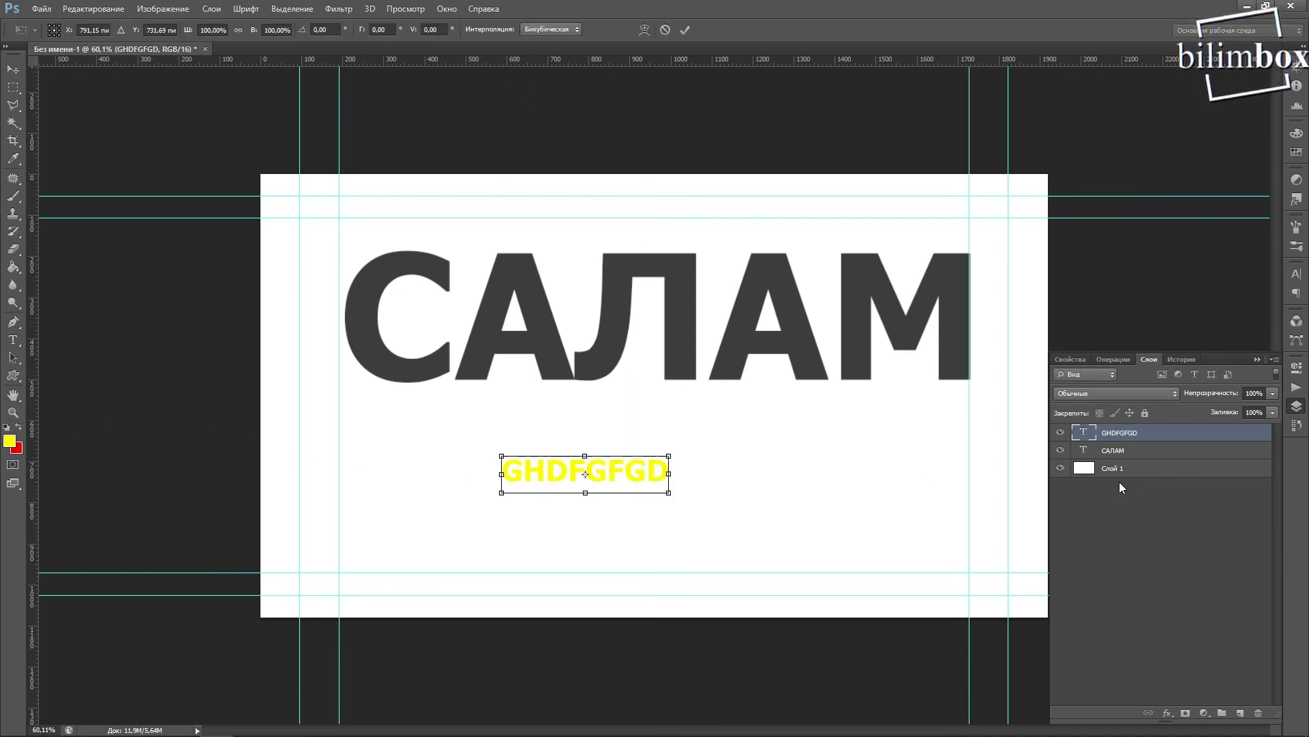
{"action": "left_click_drag", "start_coordinate": [667, 498], "coordinate": [828, 543]}
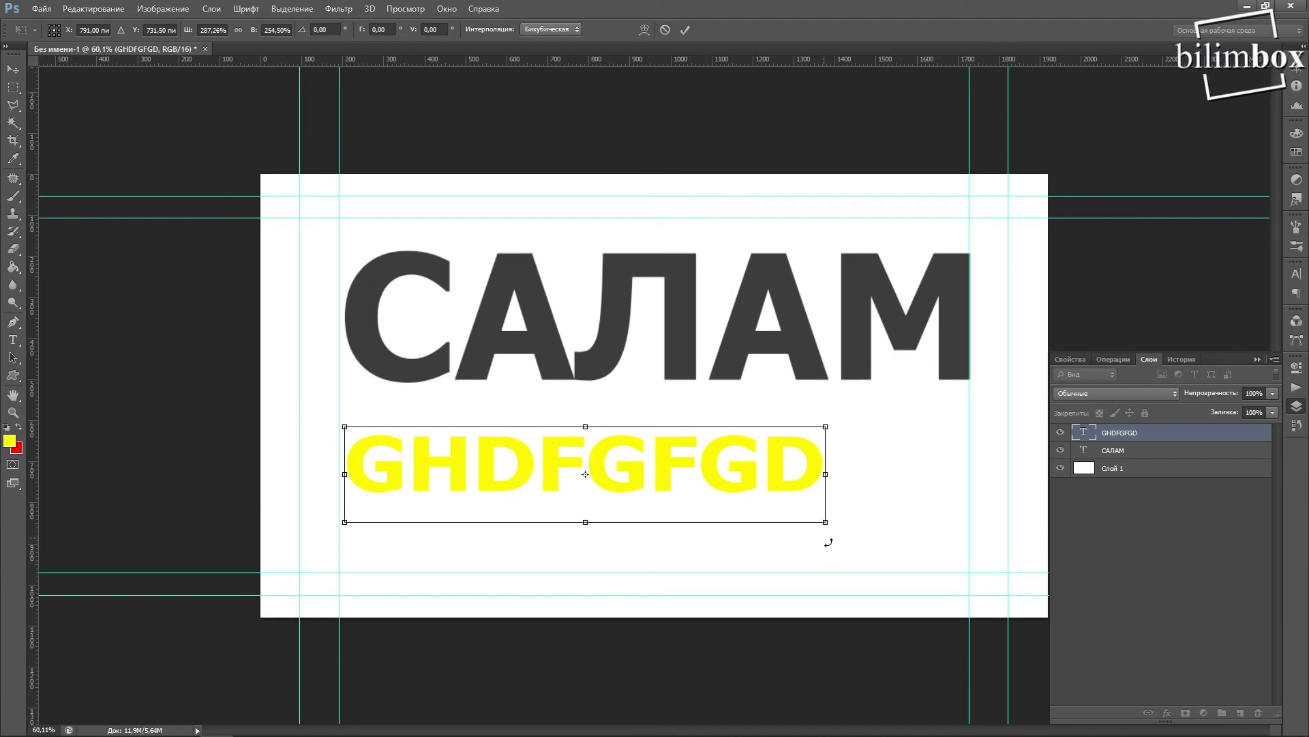
{"action": "left_click", "coordinate": [1178, 356]}
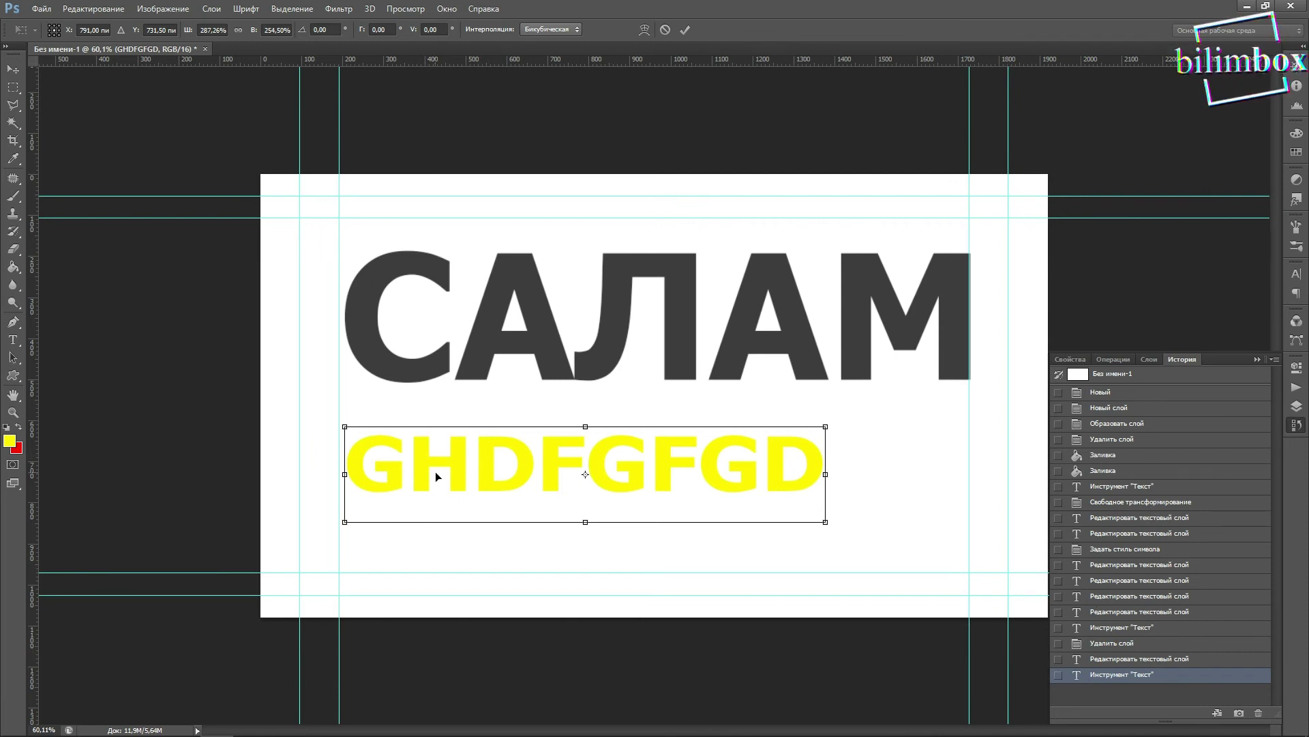
{"action": "left_click", "coordinate": [665, 30]}
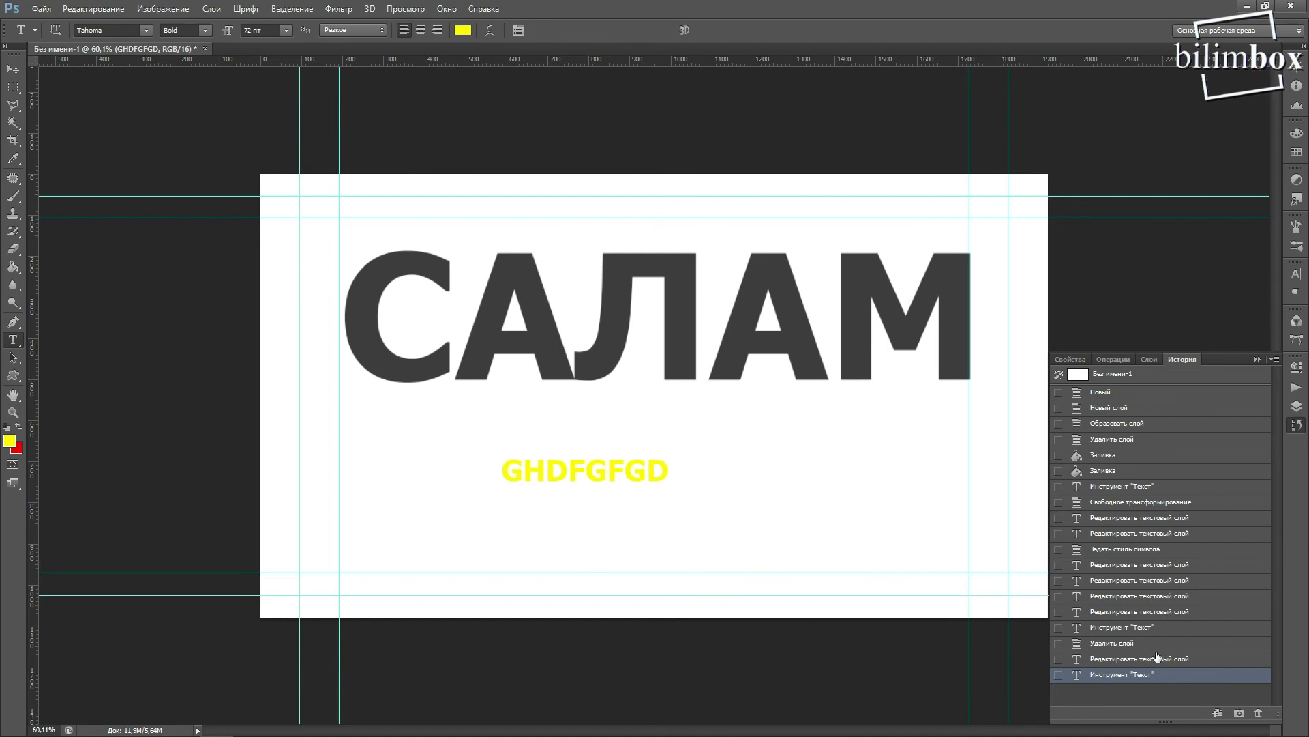
Step the document history back to the empty text layer's creation and forward to the last САЛАМ text edit
{"action": "left_click", "coordinate": [1138, 659]}
{"action": "left_click", "coordinate": [1136, 644]}
{"action": "left_click", "coordinate": [1137, 628]}
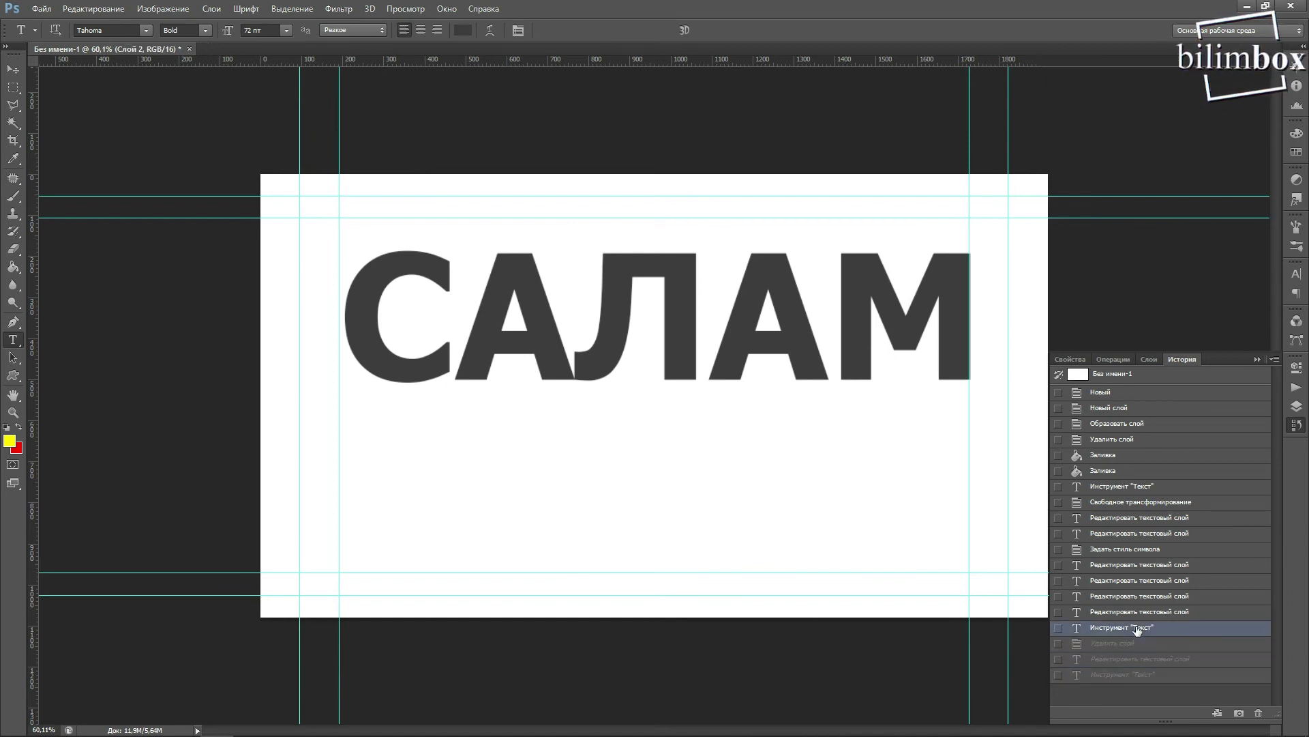
{"action": "left_click", "coordinate": [1138, 643]}
{"action": "left_click", "coordinate": [1139, 658]}
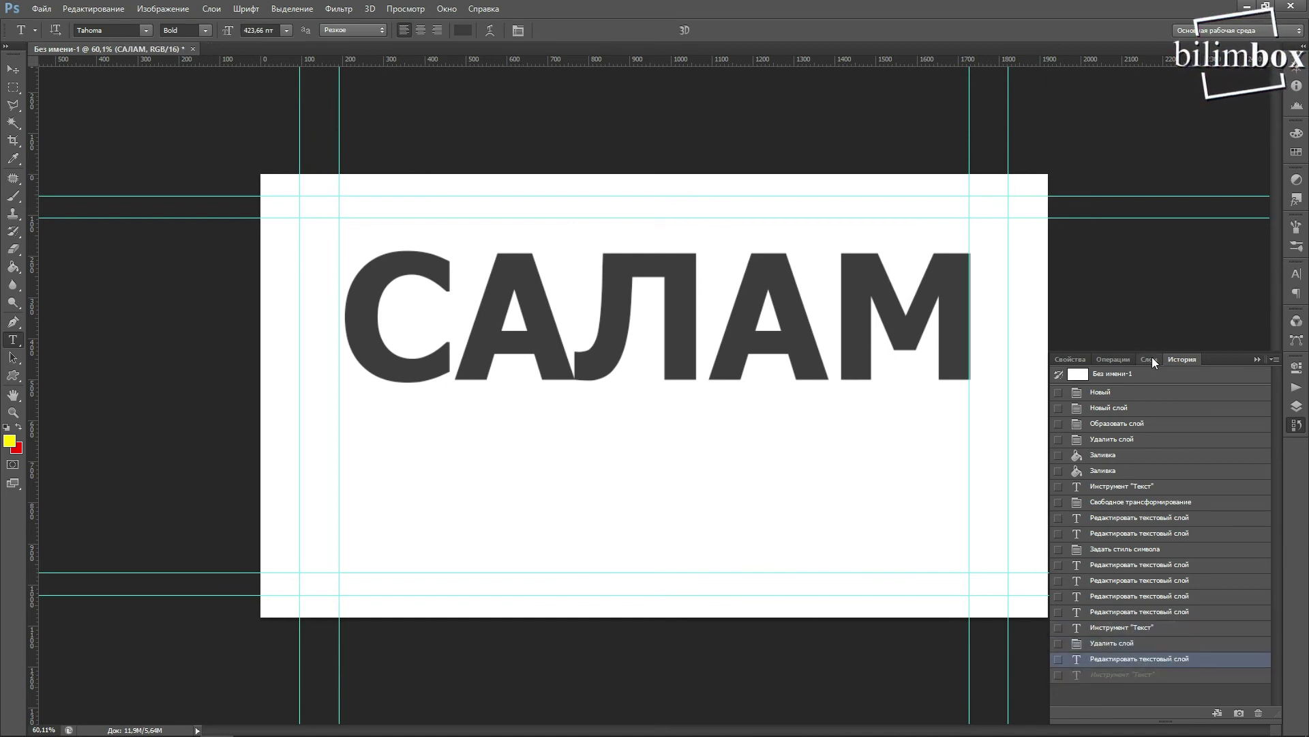
Review earlier history states back to the first text entry, and return the document to the newest state
{"action": "left_click", "coordinate": [1124, 611]}
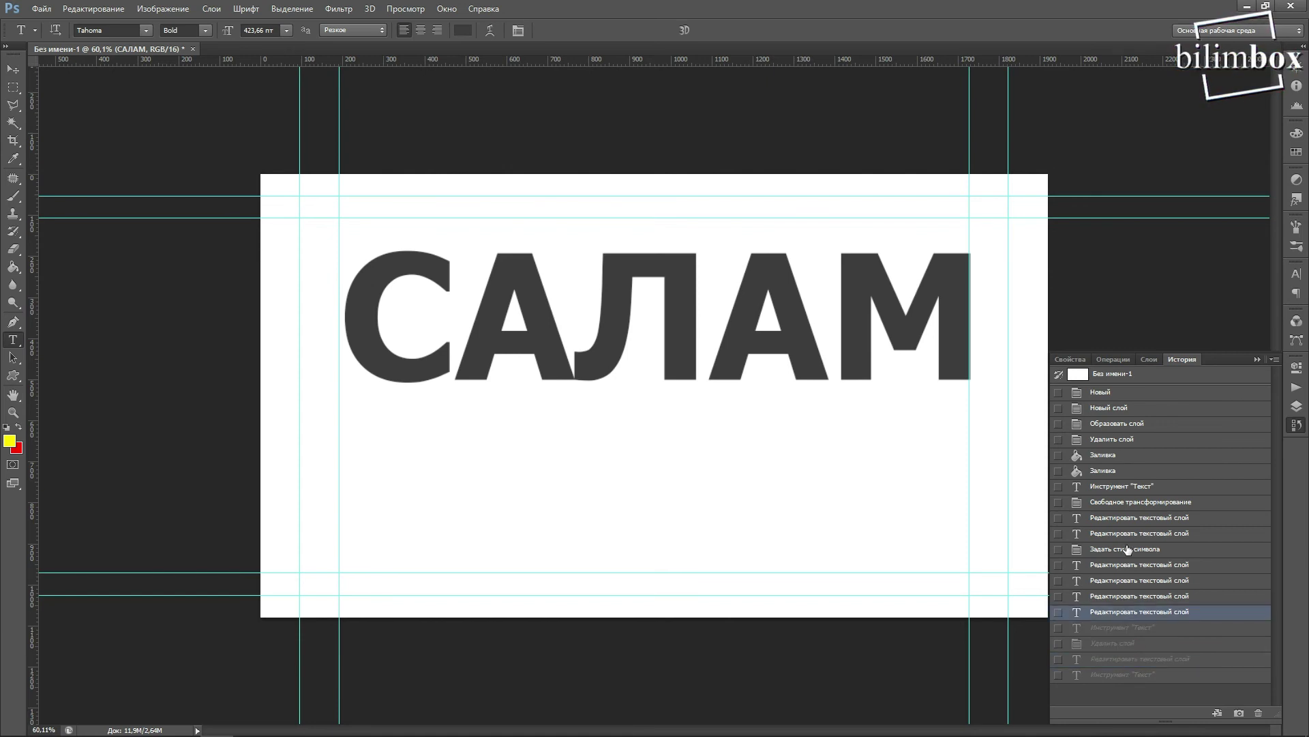
{"action": "left_click", "coordinate": [1124, 550]}
{"action": "left_click", "coordinate": [1124, 487]}
{"action": "left_click", "coordinate": [1132, 580]}
{"action": "left_click", "coordinate": [1120, 611]}
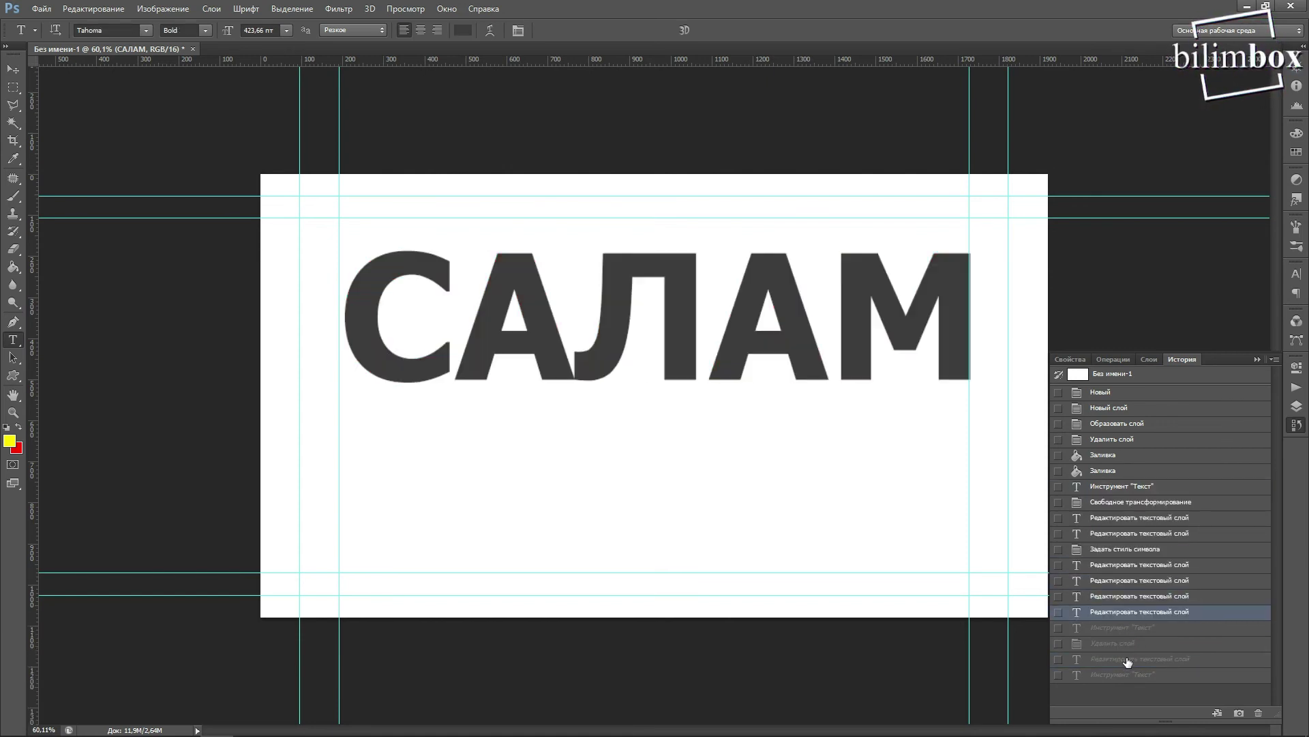
{"action": "left_click", "coordinate": [1119, 628]}
{"action": "left_click", "coordinate": [1119, 643]}
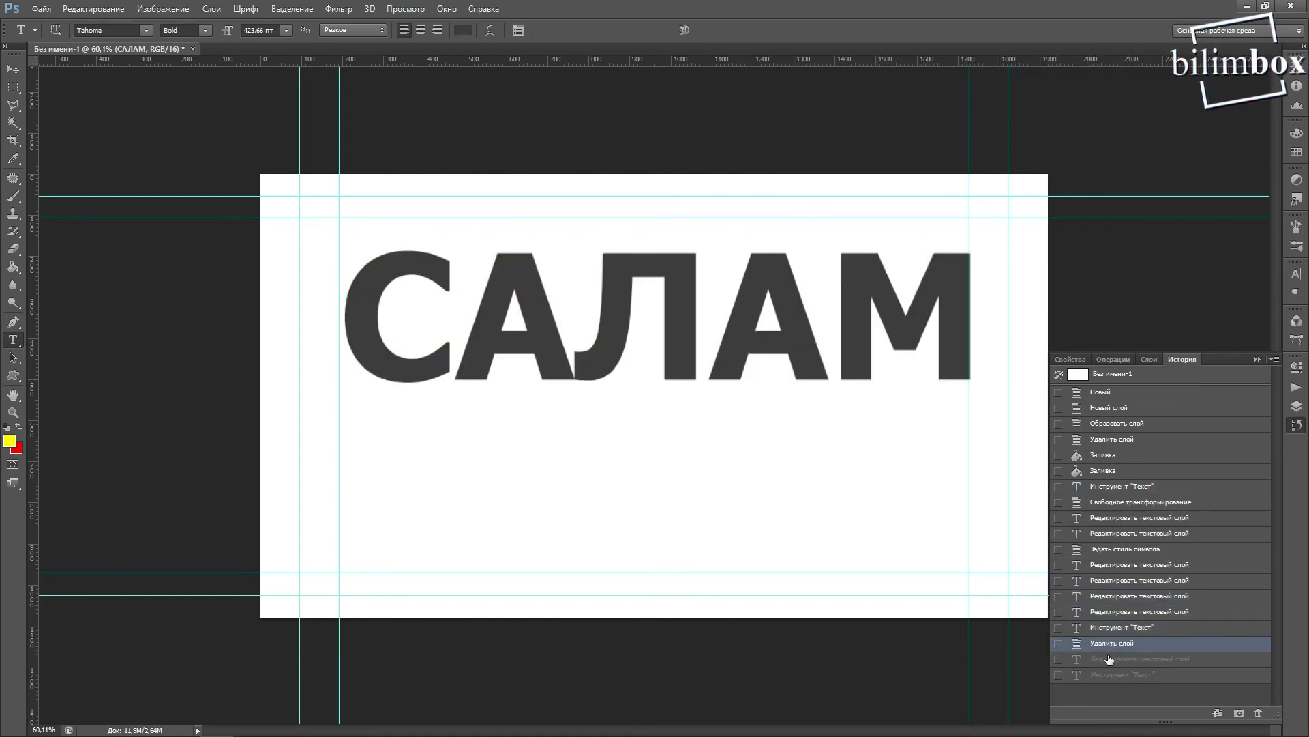
{"action": "left_click", "coordinate": [1112, 659]}
{"action": "left_click", "coordinate": [1112, 674]}
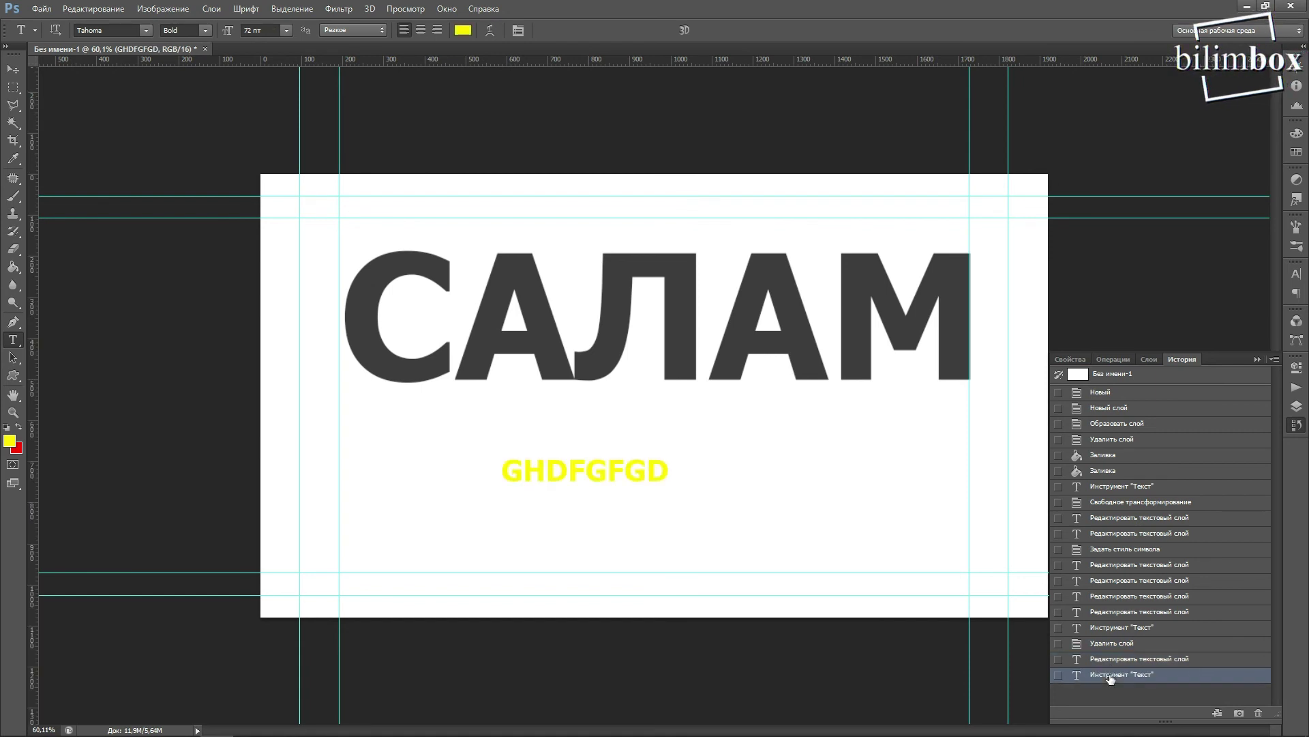
Switch between the layer list and the document history, ending on the layer list
{"action": "left_click", "coordinate": [1148, 357]}
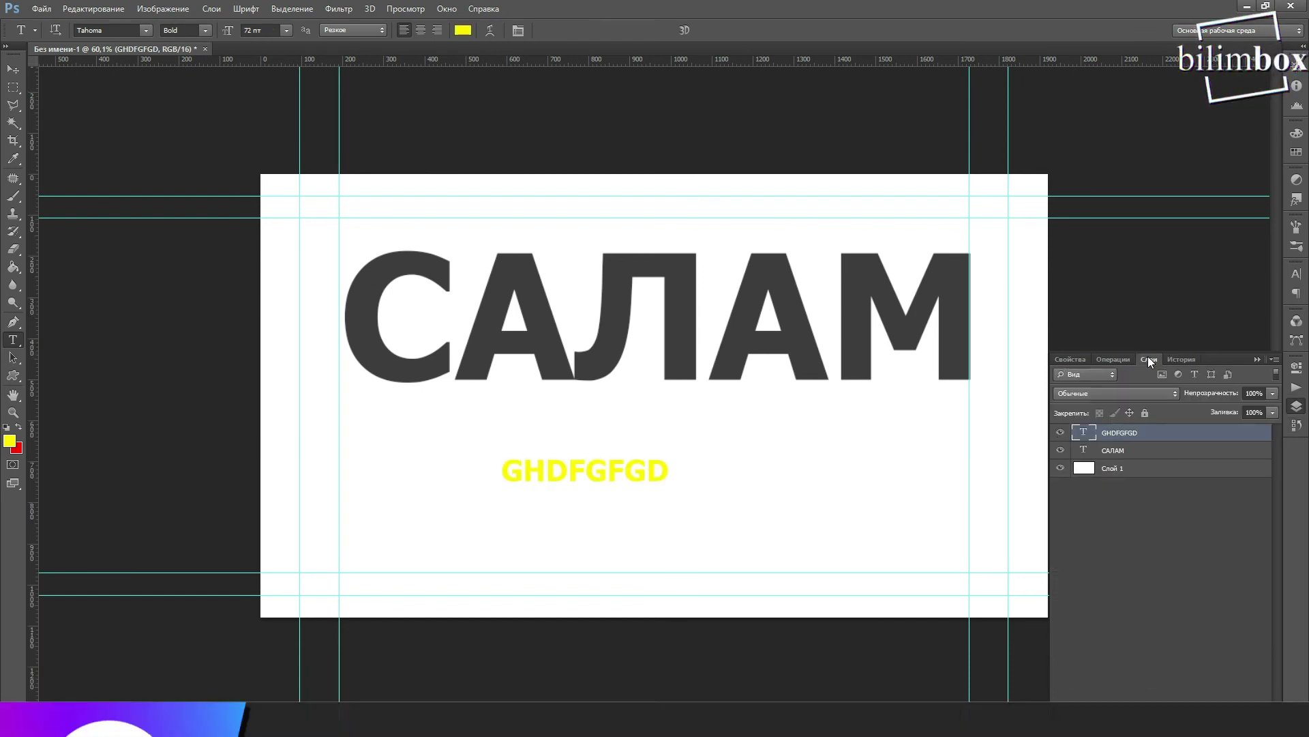
{"action": "left_click", "coordinate": [1184, 362]}
{"action": "left_click", "coordinate": [1152, 361]}
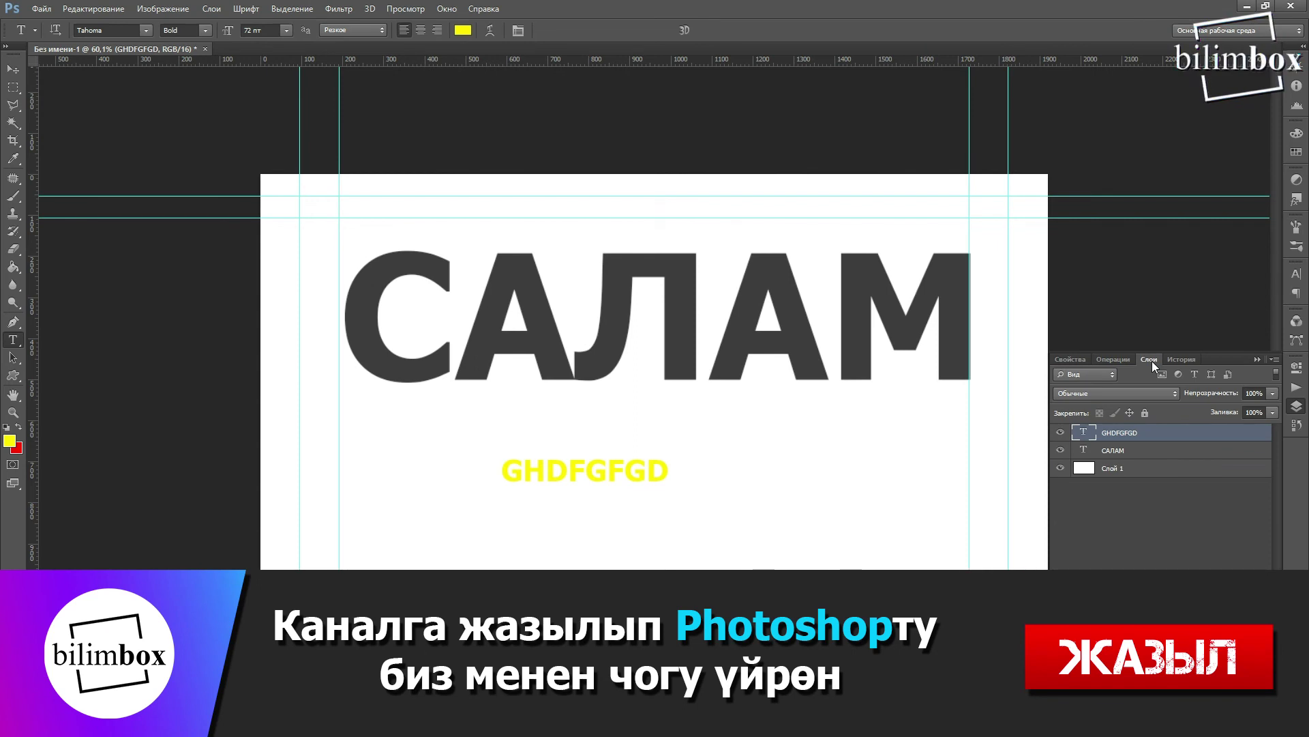